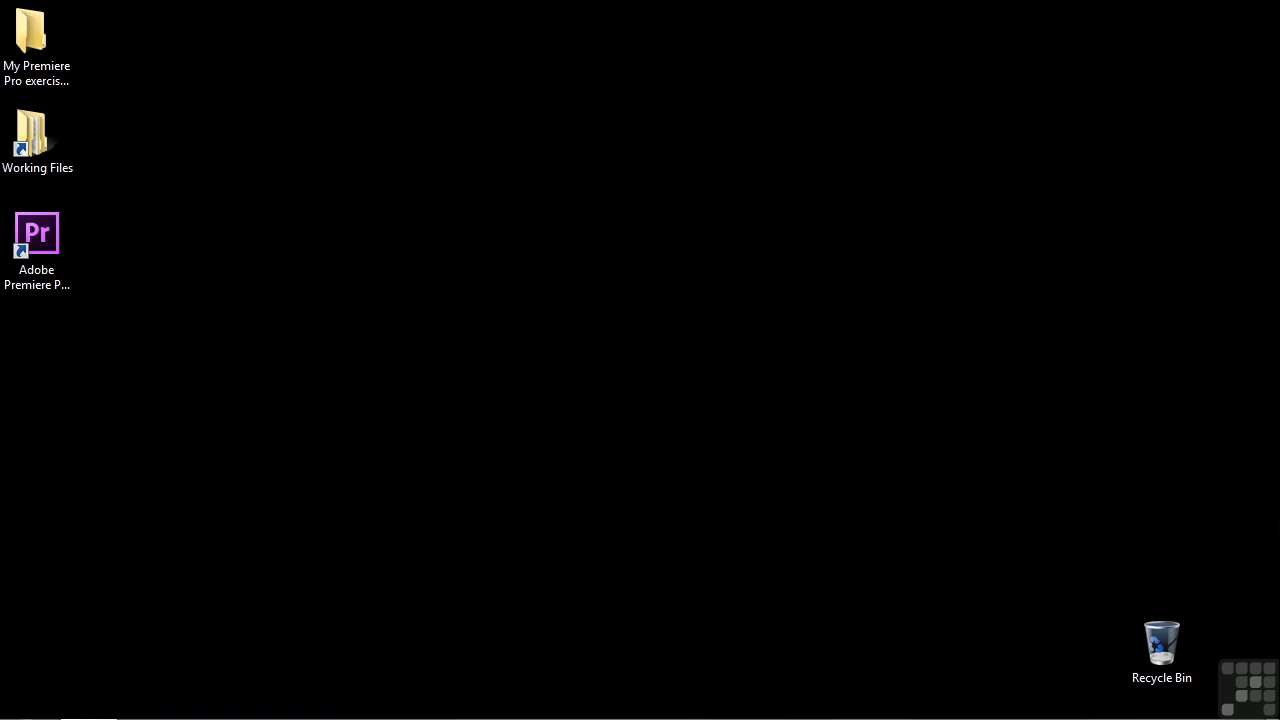
Open 1302-bezier controls.prproj from Working Files > projects so it loads in Premiere Pro
{"action": "double_click", "coordinate": [31, 135]}
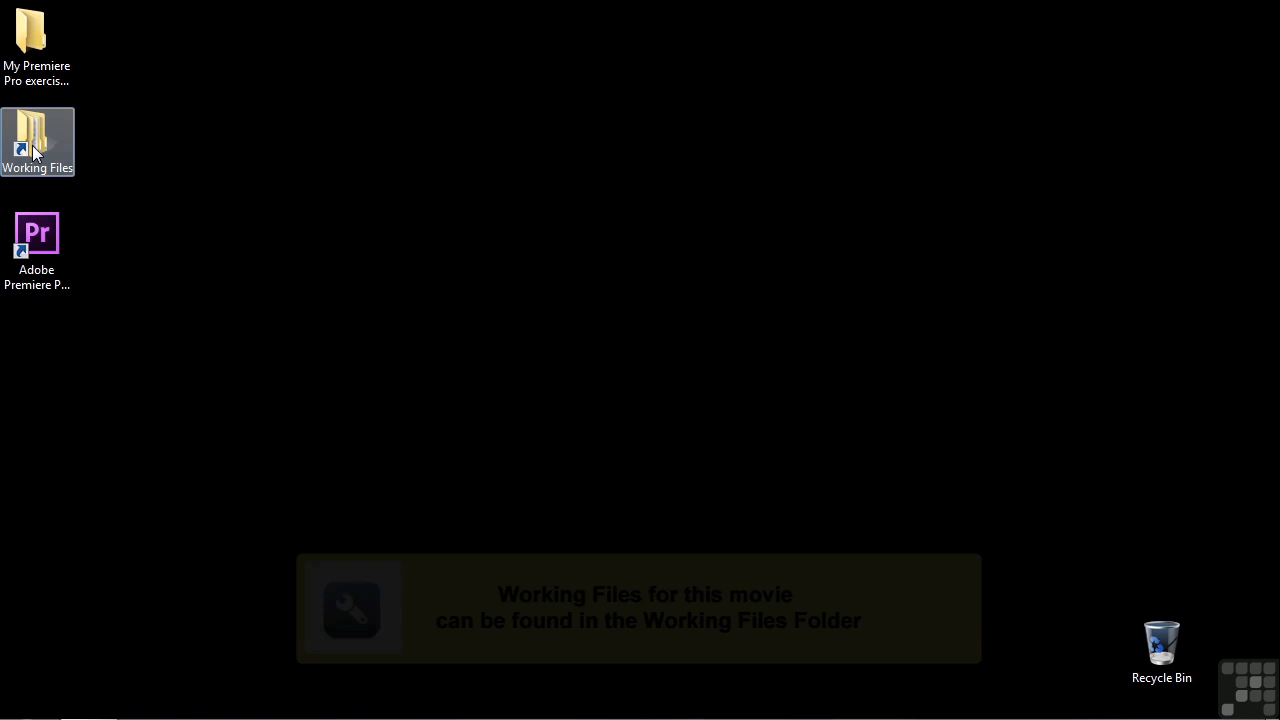
{"action": "double_click", "coordinate": [466, 350]}
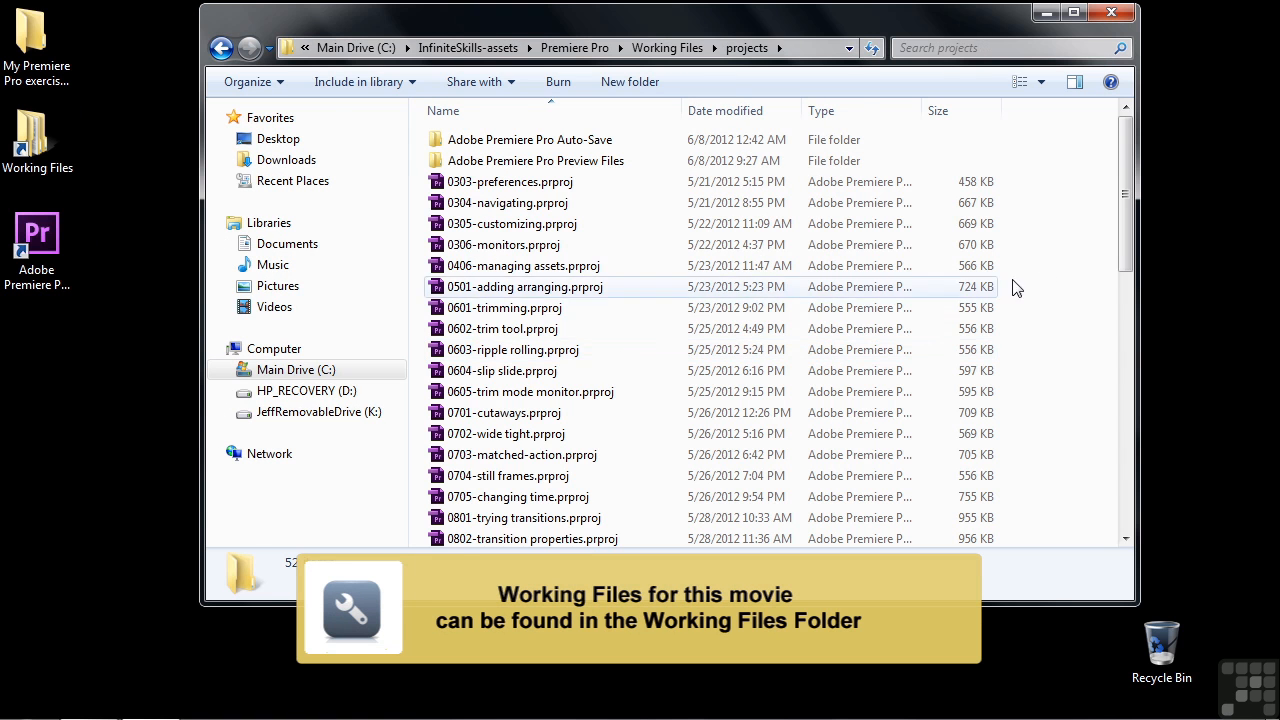
{"action": "left_click", "coordinate": [1118, 402]}
{"action": "left_click", "coordinate": [1118, 402]}
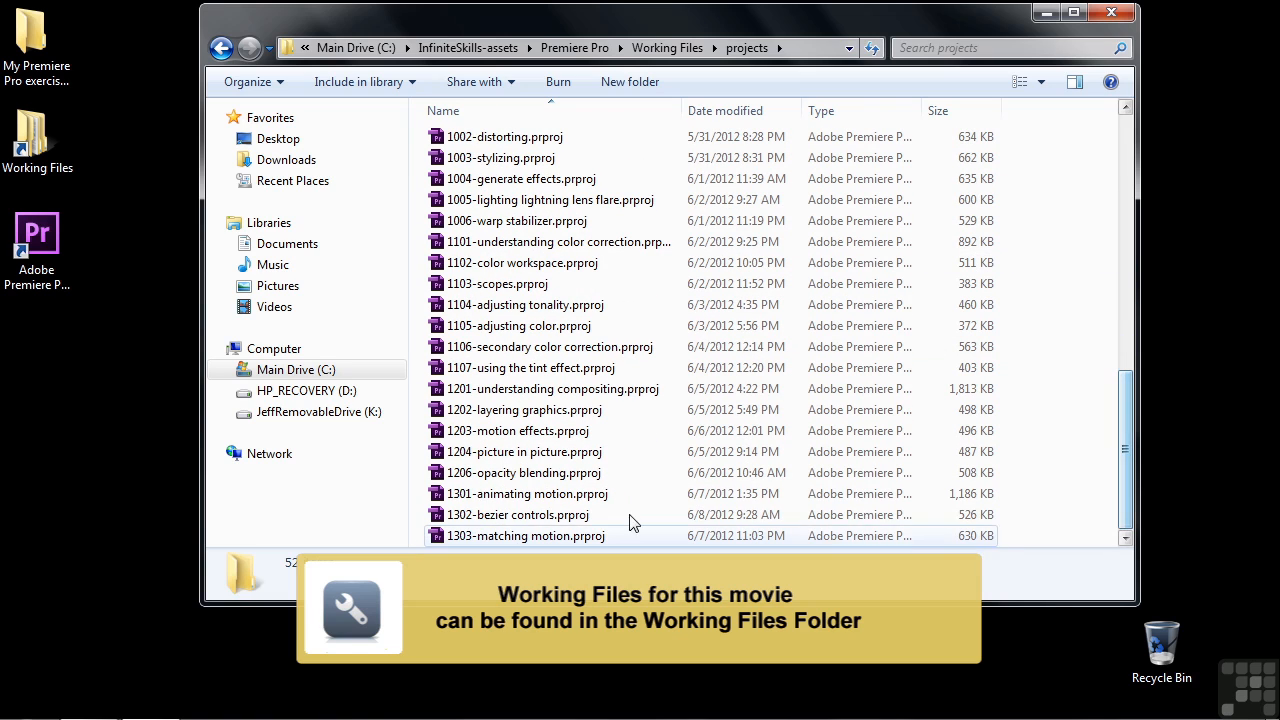
{"action": "double_click", "coordinate": [470, 510]}
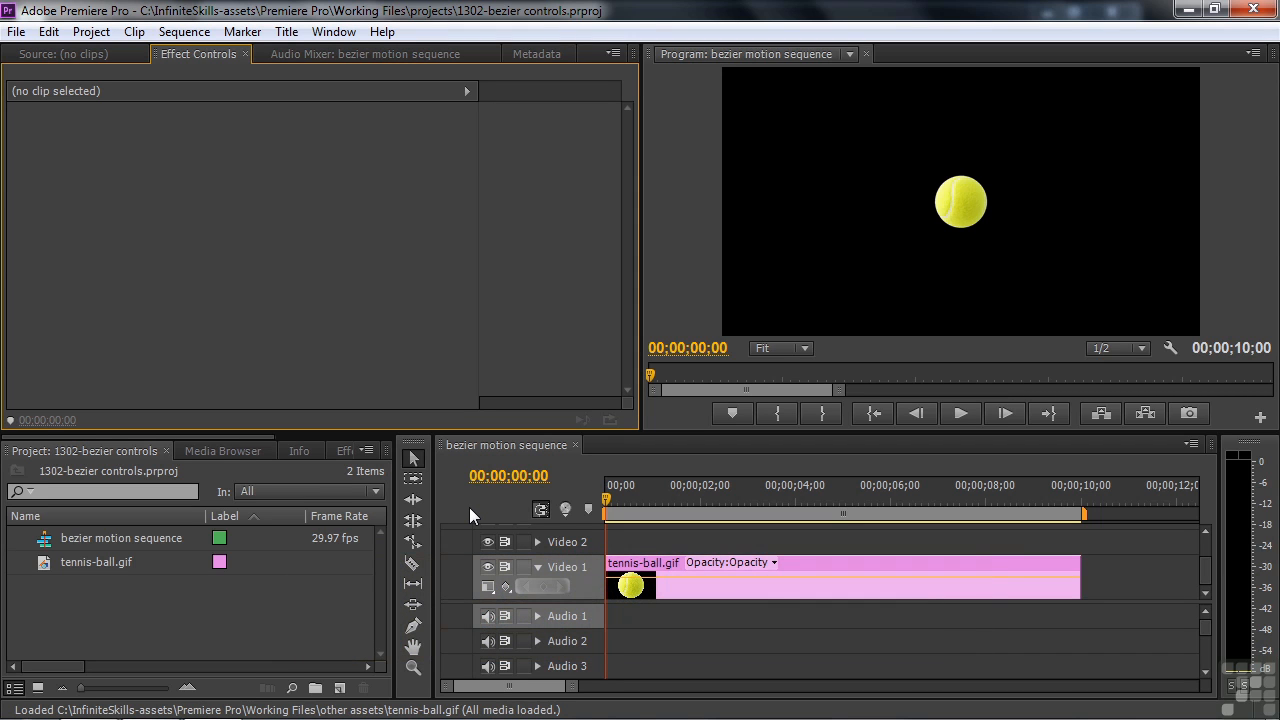
Add a first Position keyframe (960, 540) at 00;00;00;00 on the tennis-ball.gif clip
{"action": "left_click", "coordinate": [832, 565]}
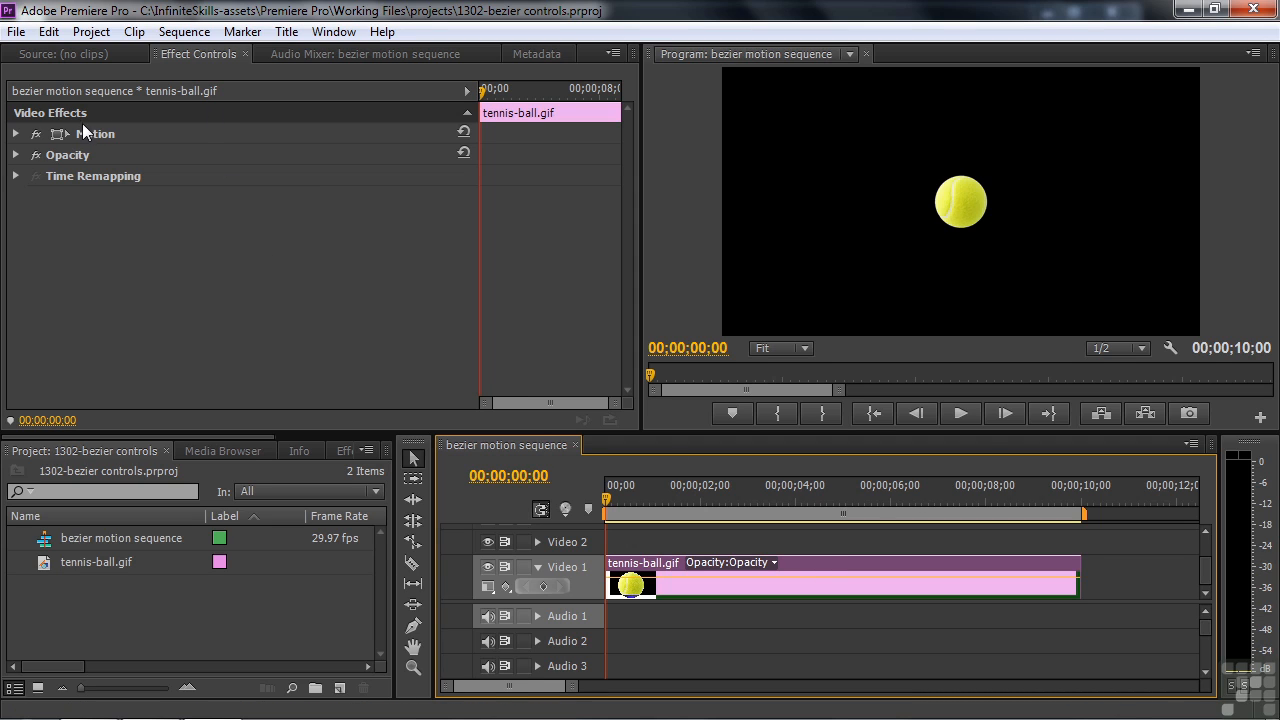
{"action": "left_click", "coordinate": [17, 137]}
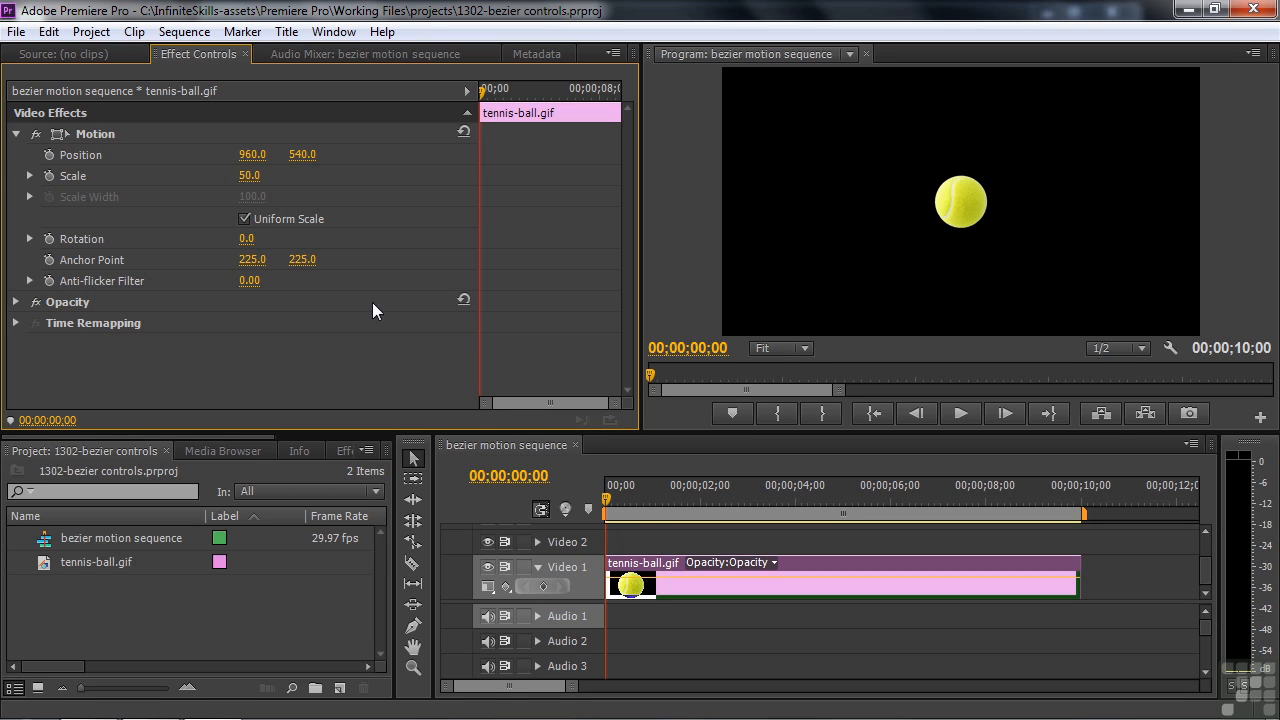
{"action": "left_click", "coordinate": [48, 152]}
Start the ball off-screen top-left at -116.5, 138.5, then drop it to 281.2, 973.6 at 00;00;01;00
{"action": "left_click", "coordinate": [57, 131]}
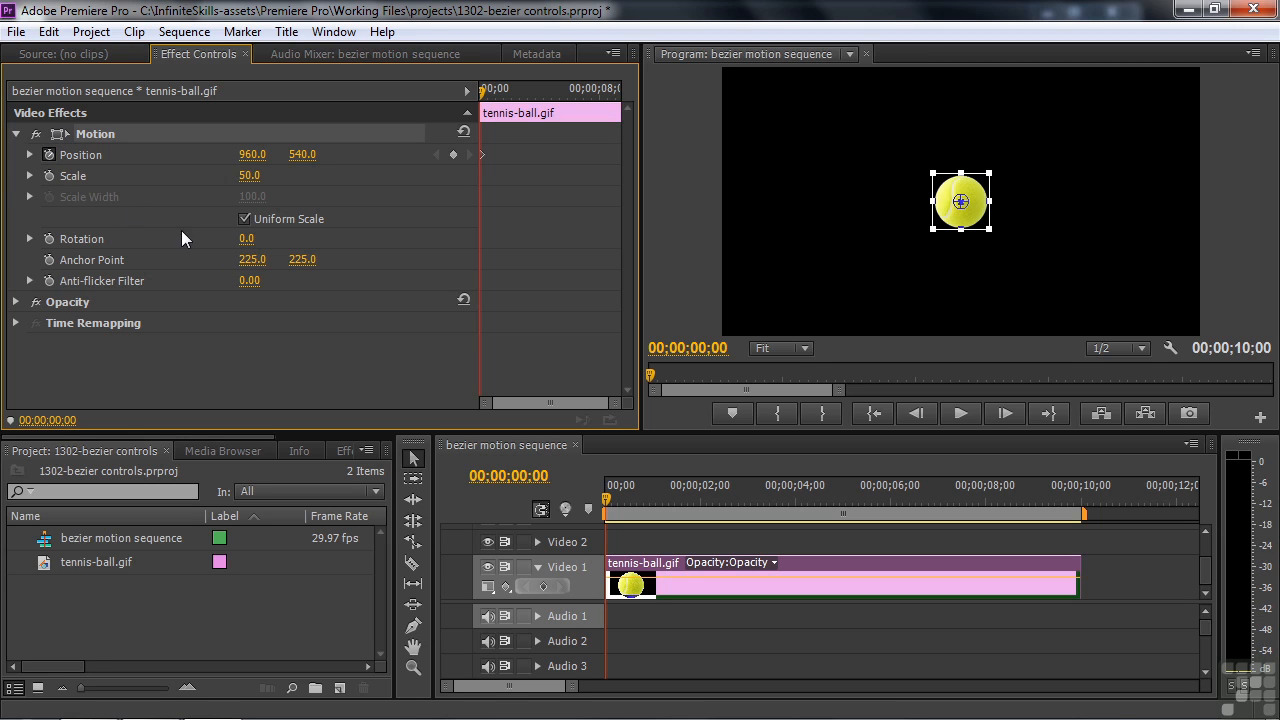
{"action": "left_click_drag", "start_coordinate": [974, 196], "coordinate": [708, 103]}
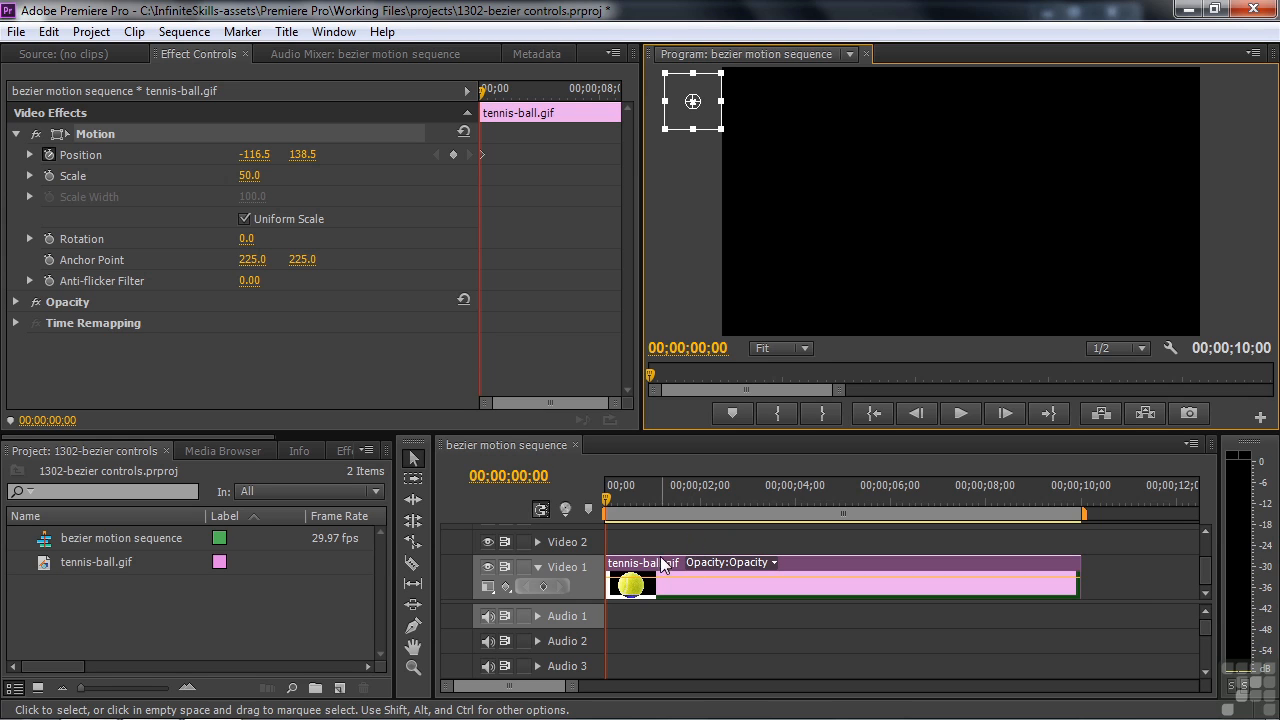
{"action": "left_click", "coordinate": [606, 497]}
{"action": "left_click_drag", "start_coordinate": [607, 500], "coordinate": [652, 505]}
{"action": "left_click_drag", "start_coordinate": [703, 101], "coordinate": [805, 310]}
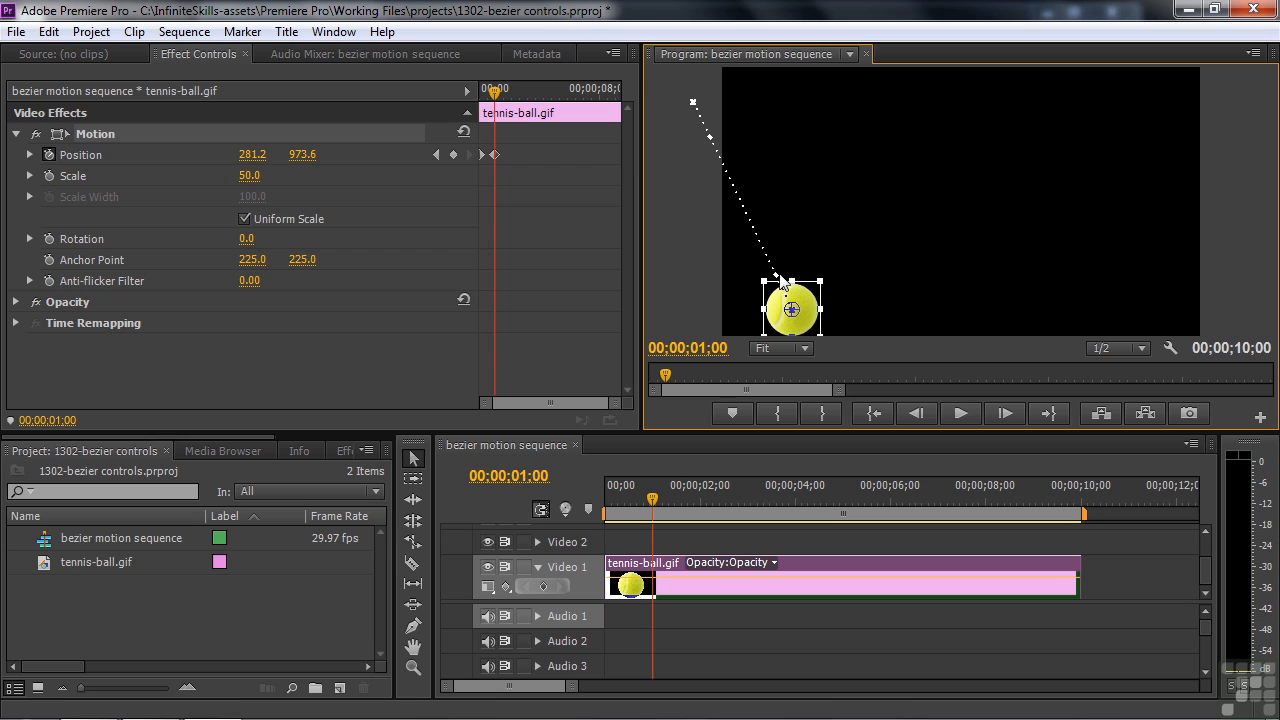
Add keyframes bouncing the ball up to a first peak, down, up to a lower second peak, and down again
{"action": "left_click_drag", "start_coordinate": [661, 503], "coordinate": [690, 505]}
{"action": "left_click_drag", "start_coordinate": [810, 308], "coordinate": [878, 181]}
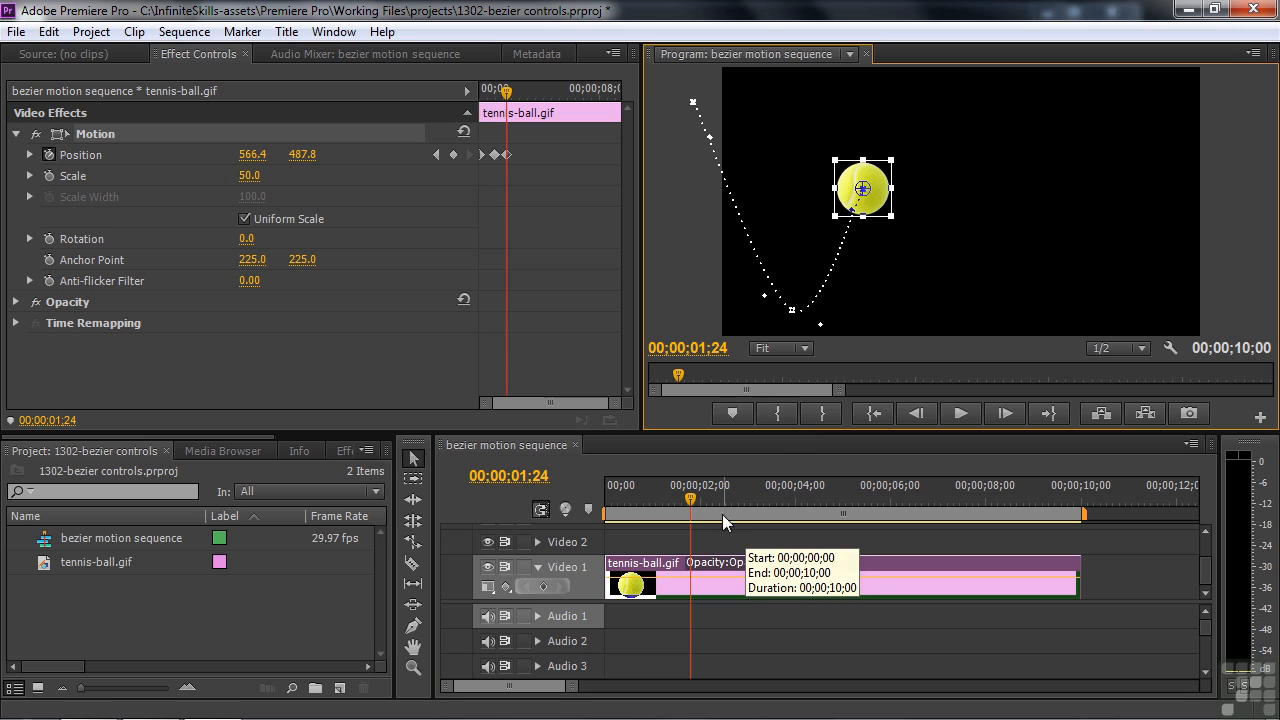
{"action": "left_click_drag", "start_coordinate": [698, 503], "coordinate": [742, 503]}
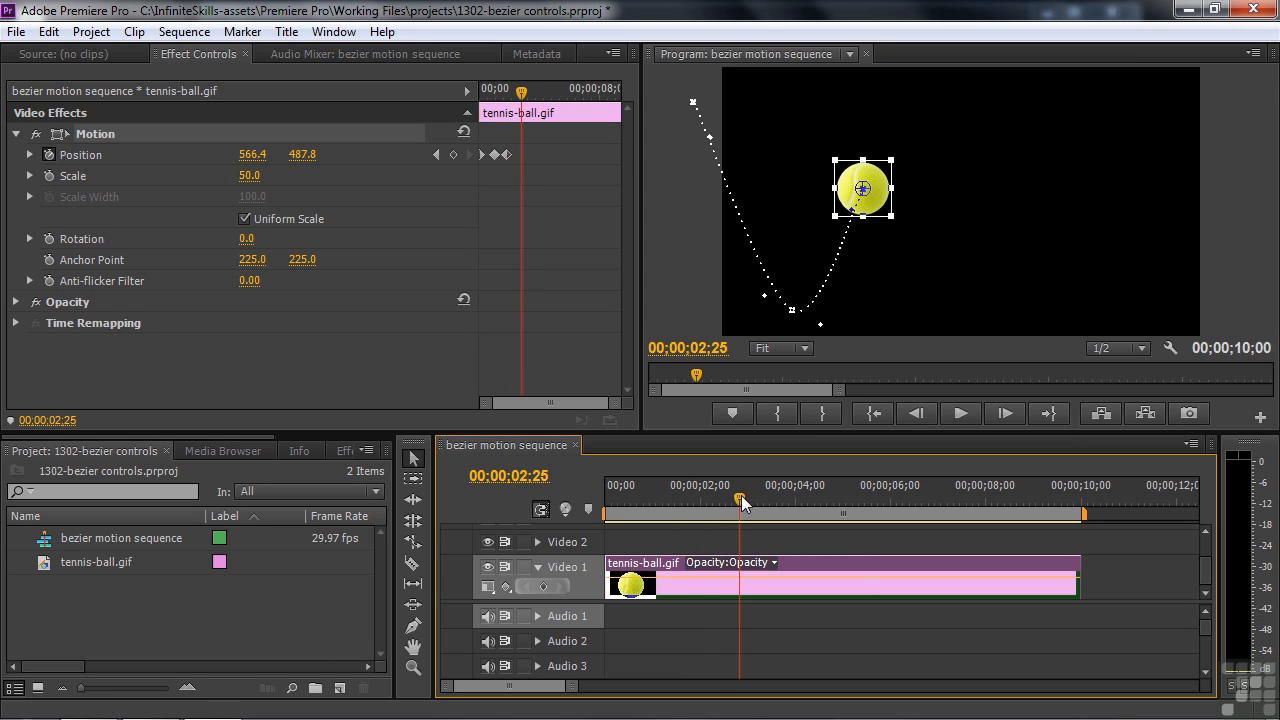
{"action": "left_click_drag", "start_coordinate": [880, 176], "coordinate": [951, 306]}
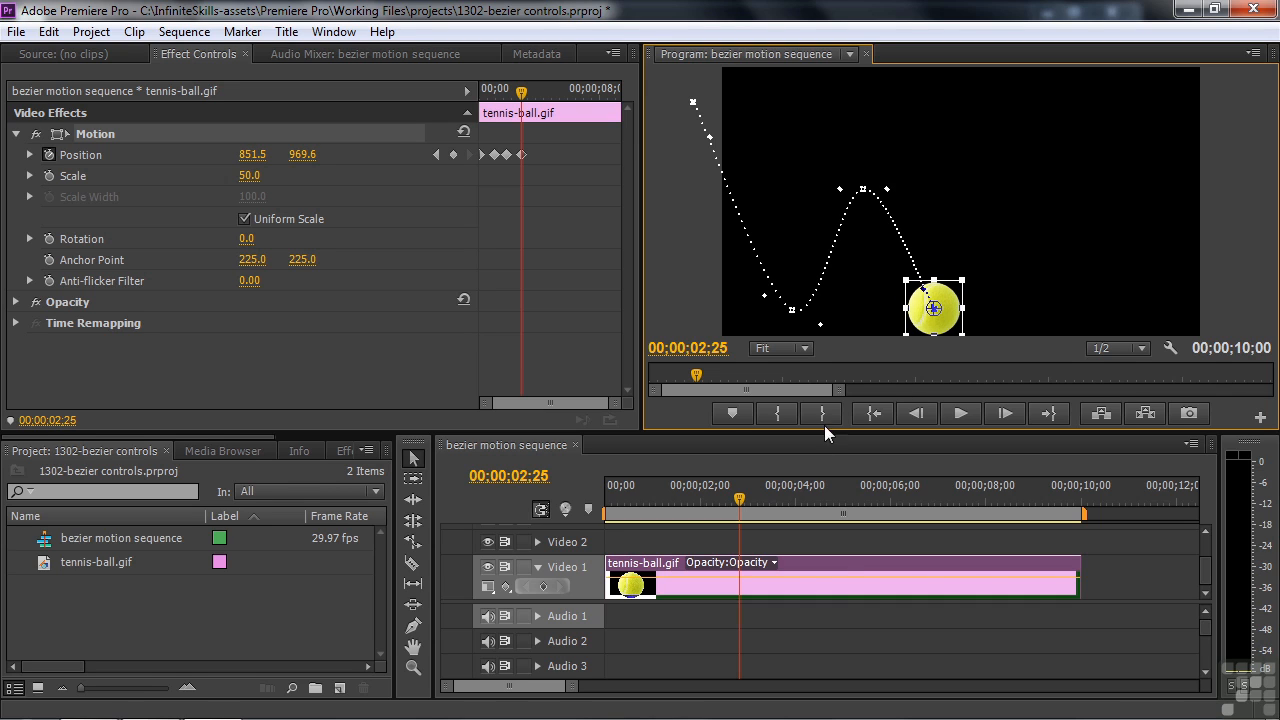
{"action": "left_click_drag", "start_coordinate": [742, 503], "coordinate": [791, 503]}
{"action": "left_click_drag", "start_coordinate": [947, 305], "coordinate": [988, 227]}
{"action": "left_click_drag", "start_coordinate": [812, 490], "coordinate": [839, 494]}
{"action": "left_click_drag", "start_coordinate": [992, 224], "coordinate": [1058, 305]}
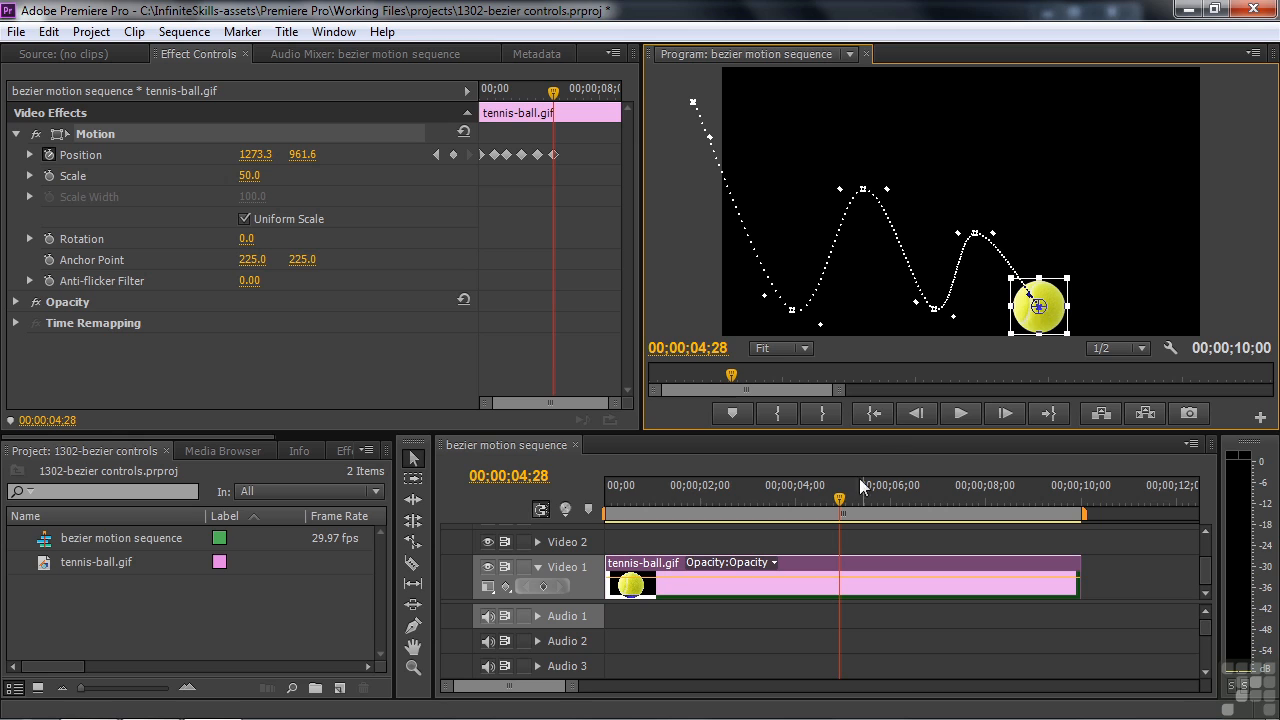
Add a smaller third bounce with a reshaped dip, then roll the ball off-screen right to 2060.6, 931.4 by 00;00;09;26
{"action": "left_click_drag", "start_coordinate": [843, 496], "coordinate": [891, 503]}
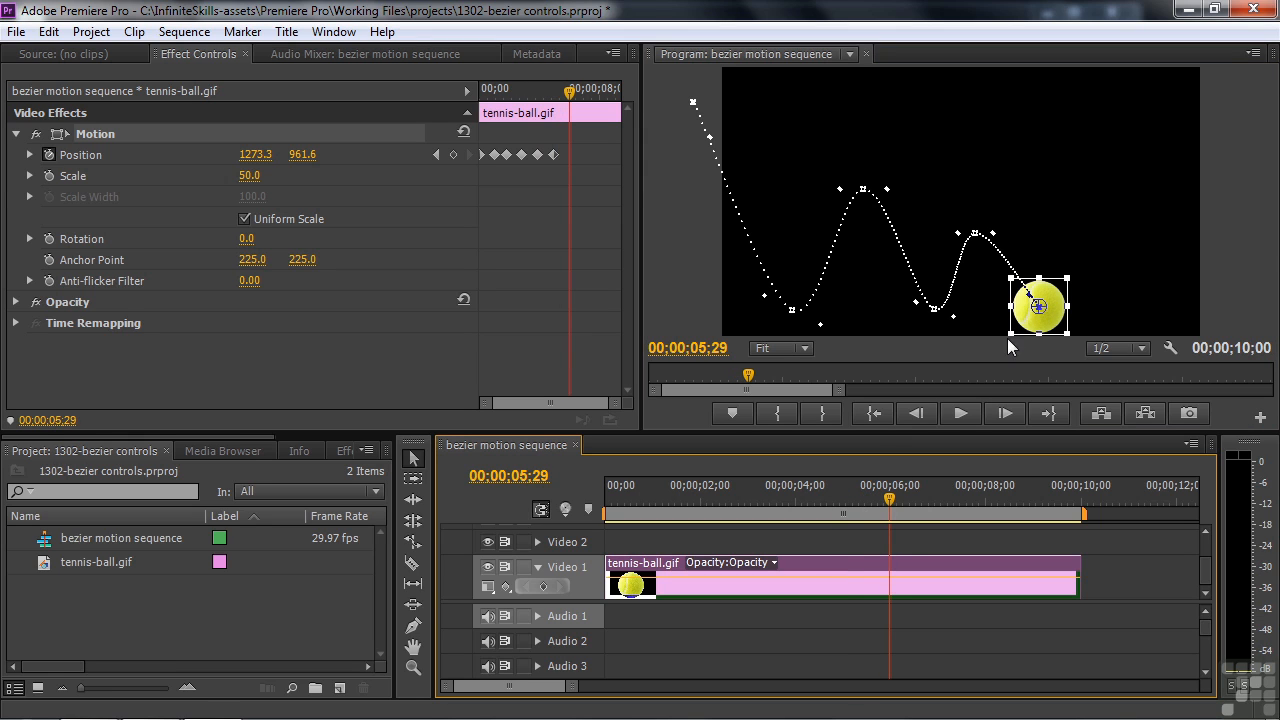
{"action": "left_click_drag", "start_coordinate": [1050, 305], "coordinate": [1086, 248]}
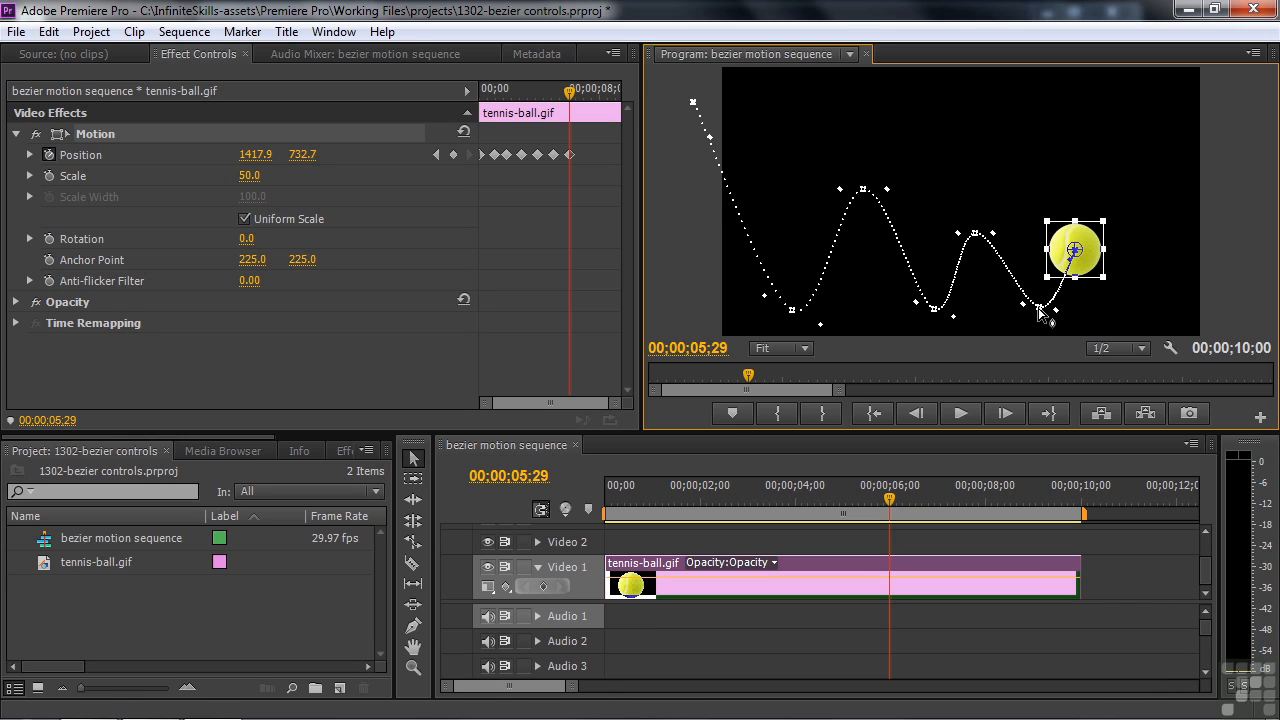
{"action": "left_click_drag", "start_coordinate": [1036, 312], "coordinate": [1019, 310]}
{"action": "left_click_drag", "start_coordinate": [1086, 241], "coordinate": [1065, 241]}
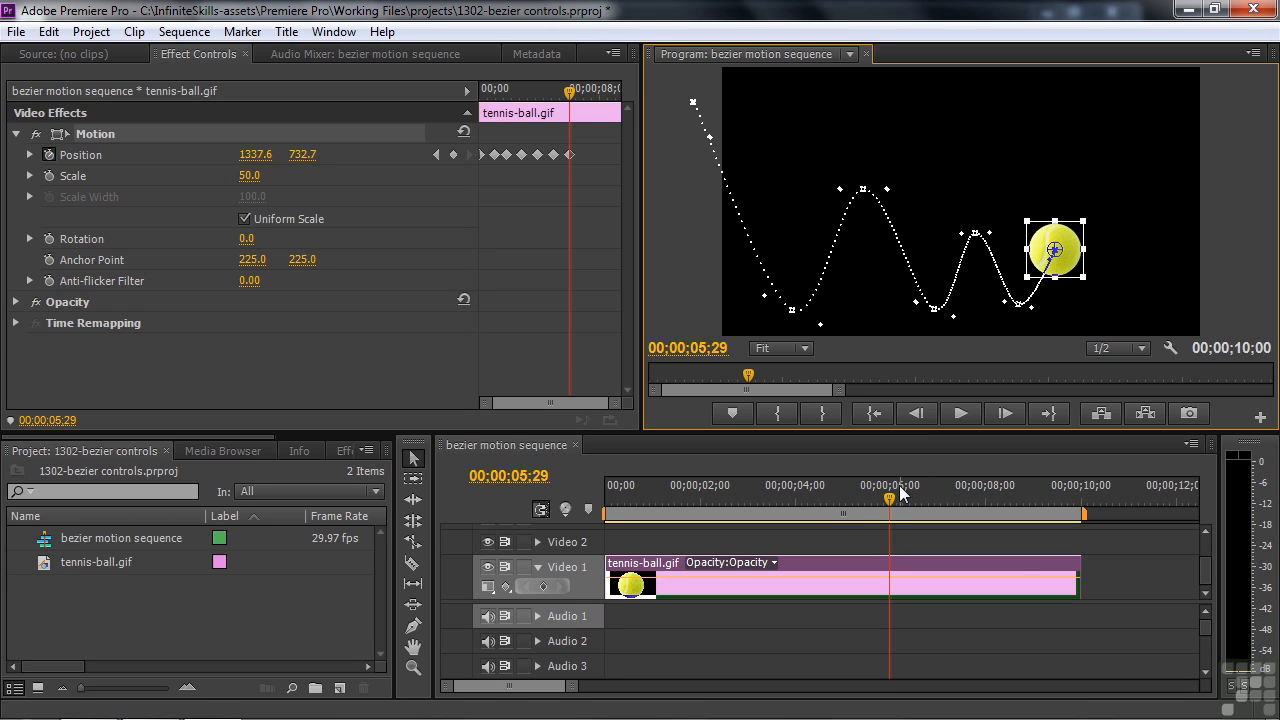
{"action": "left_click_drag", "start_coordinate": [888, 503], "coordinate": [928, 503]}
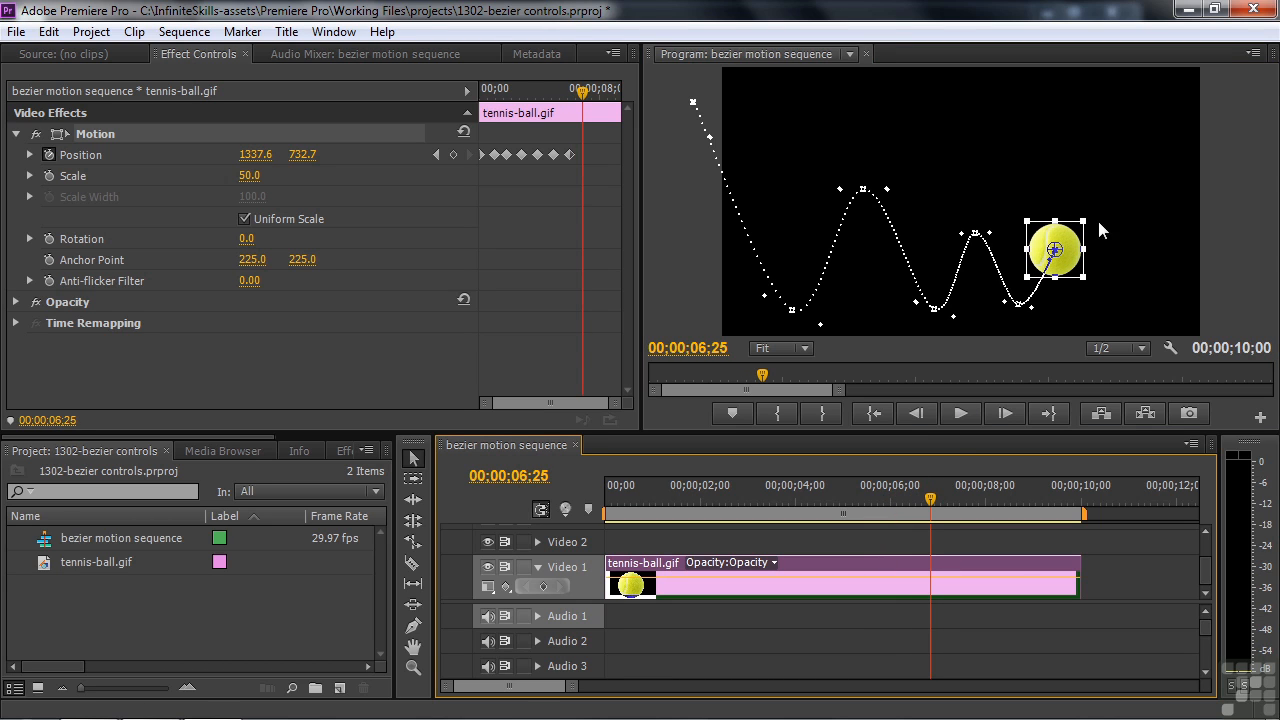
{"action": "left_click_drag", "start_coordinate": [1057, 252], "coordinate": [1087, 306]}
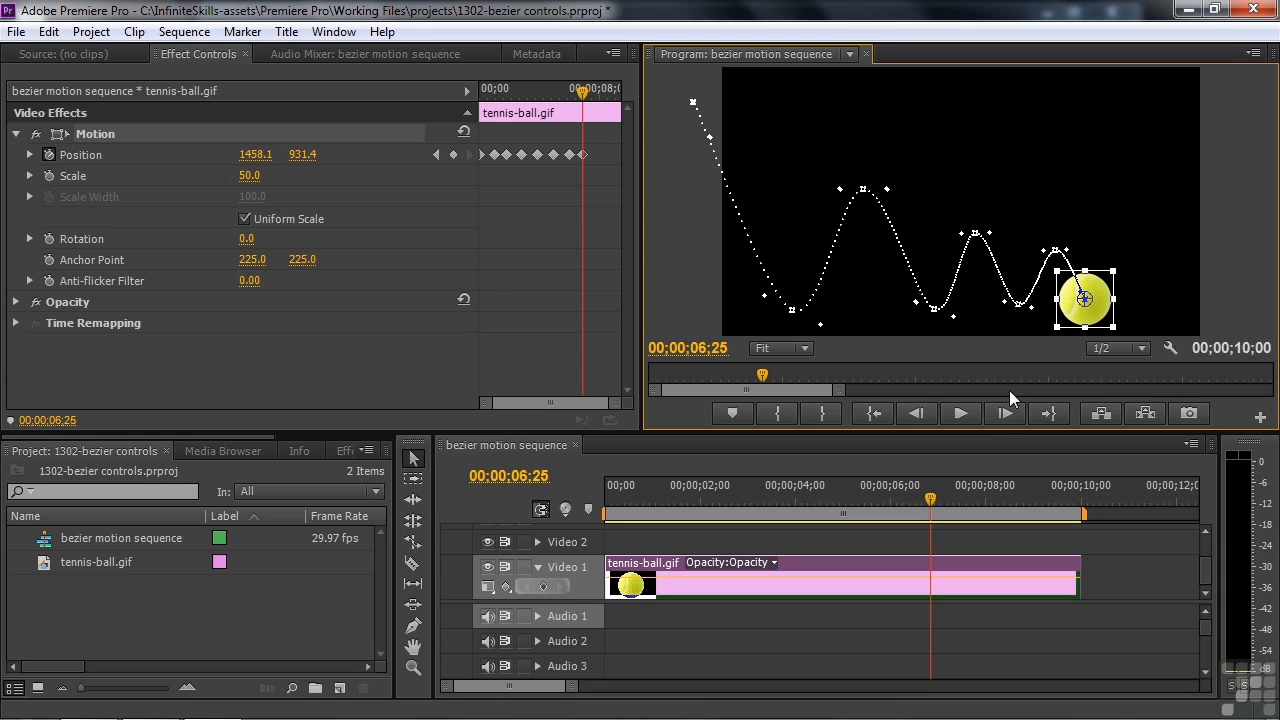
{"action": "left_click_drag", "start_coordinate": [1085, 299], "coordinate": [1091, 298]}
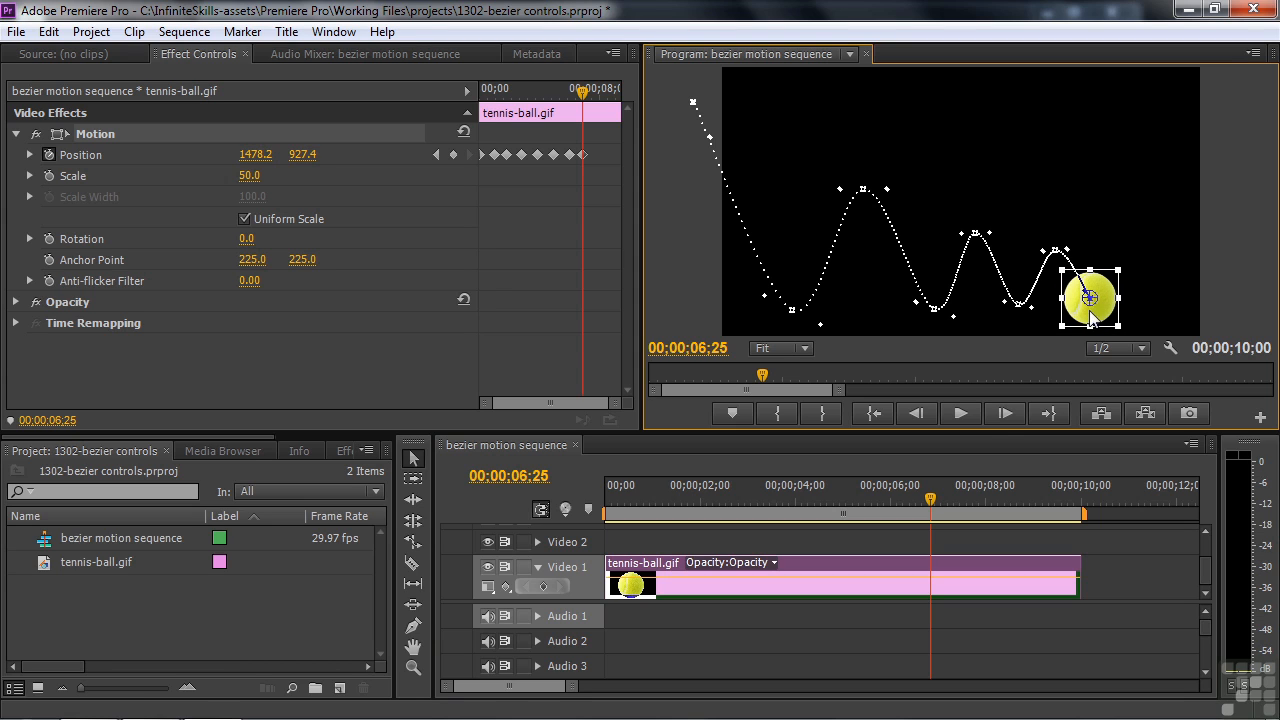
{"action": "left_click_drag", "start_coordinate": [941, 480], "coordinate": [1076, 484]}
{"action": "left_click_drag", "start_coordinate": [1108, 313], "coordinate": [1247, 317]}
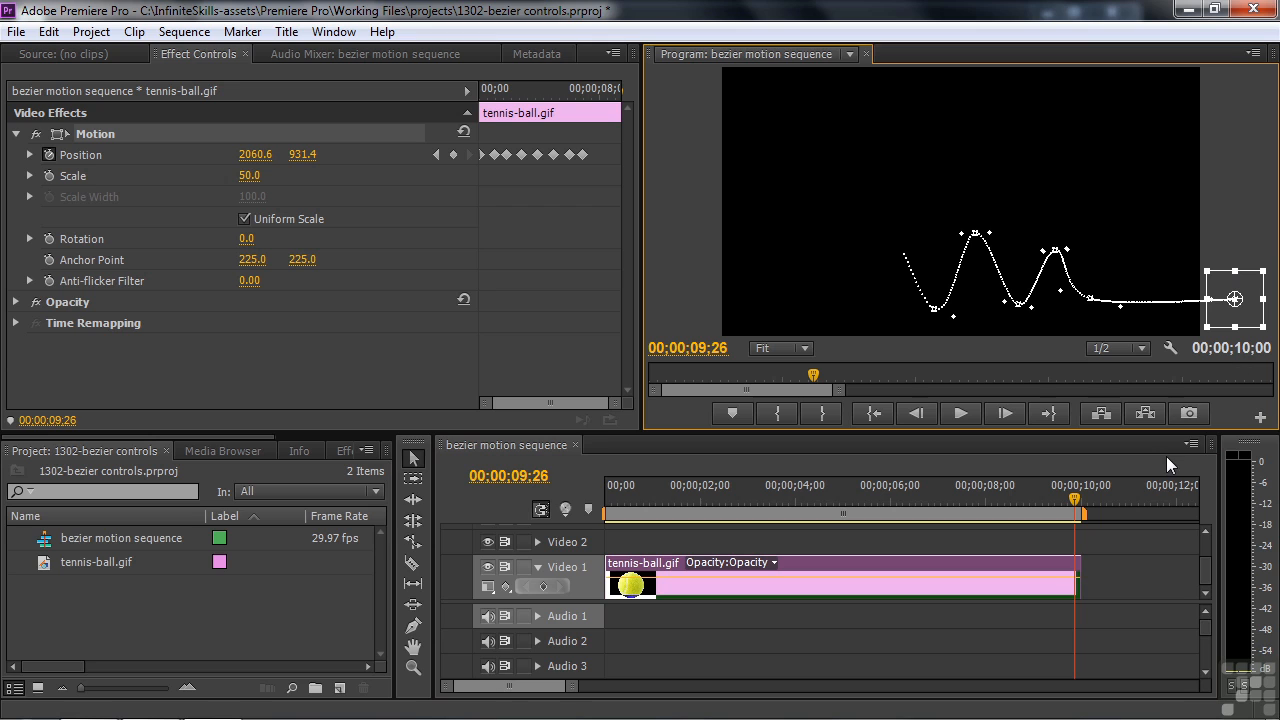
{"action": "left_click_drag", "start_coordinate": [1077, 498], "coordinate": [591, 530]}
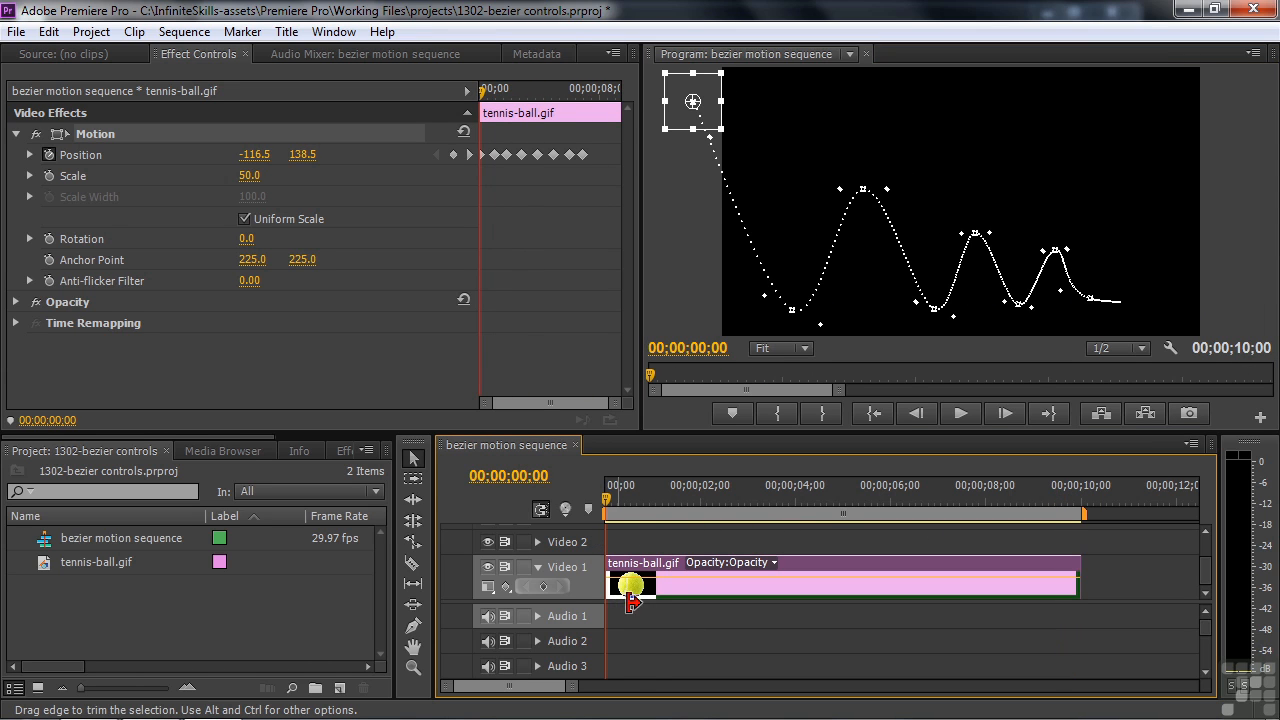
{"action": "key", "text": "space"}
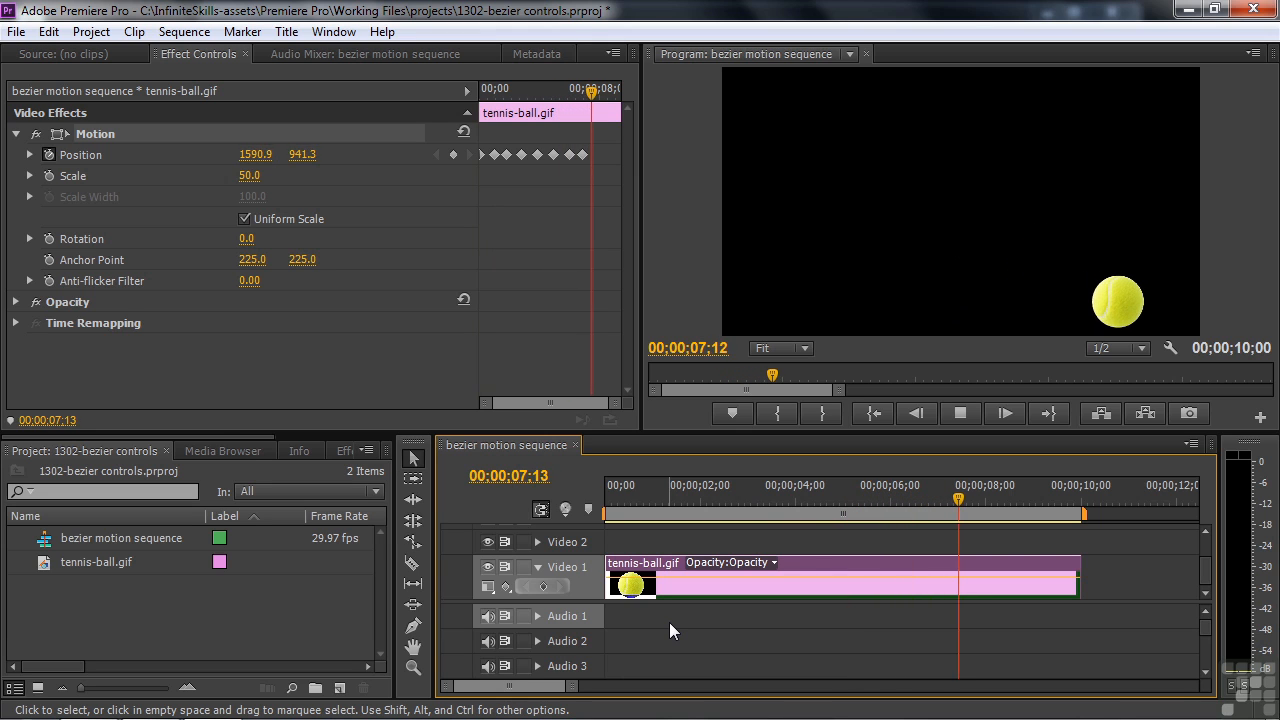
{"action": "key", "text": "space"}
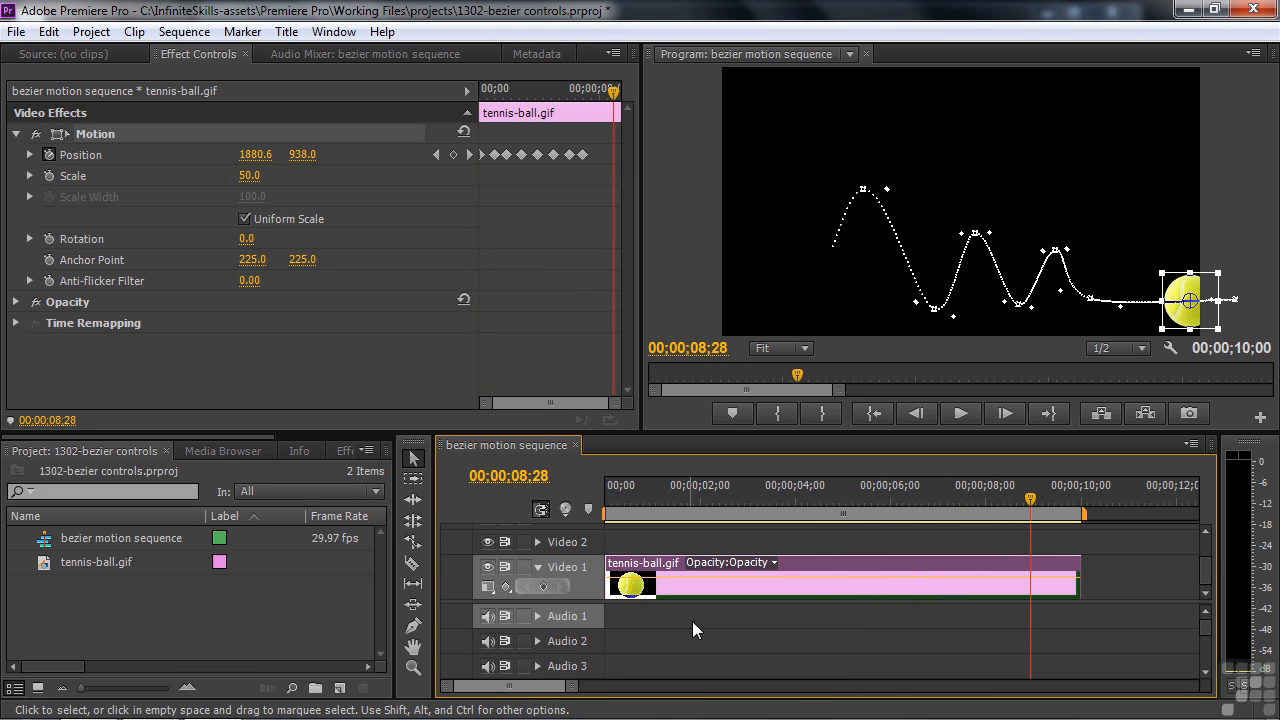
{"action": "left_click_drag", "start_coordinate": [1026, 500], "coordinate": [630, 521]}
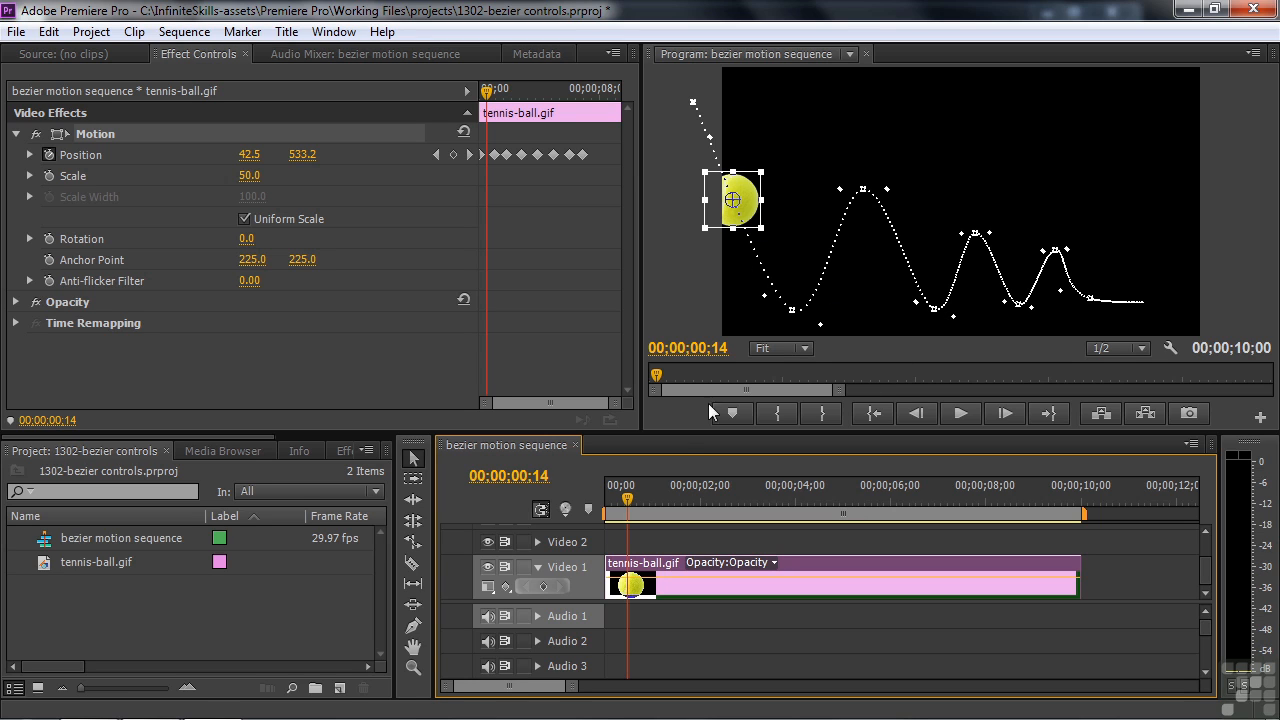
Drag the Bezier handles around the first floor contact to reshape the bounce curve, previewing playback
{"action": "mouse_move", "coordinate": [628, 499]}
{"action": "left_mouse_down"}
{"action": "mouse_move", "coordinate": [695, 491]}
{"action": "mouse_move", "coordinate": [635, 487]}
{"action": "left_mouse_up"}
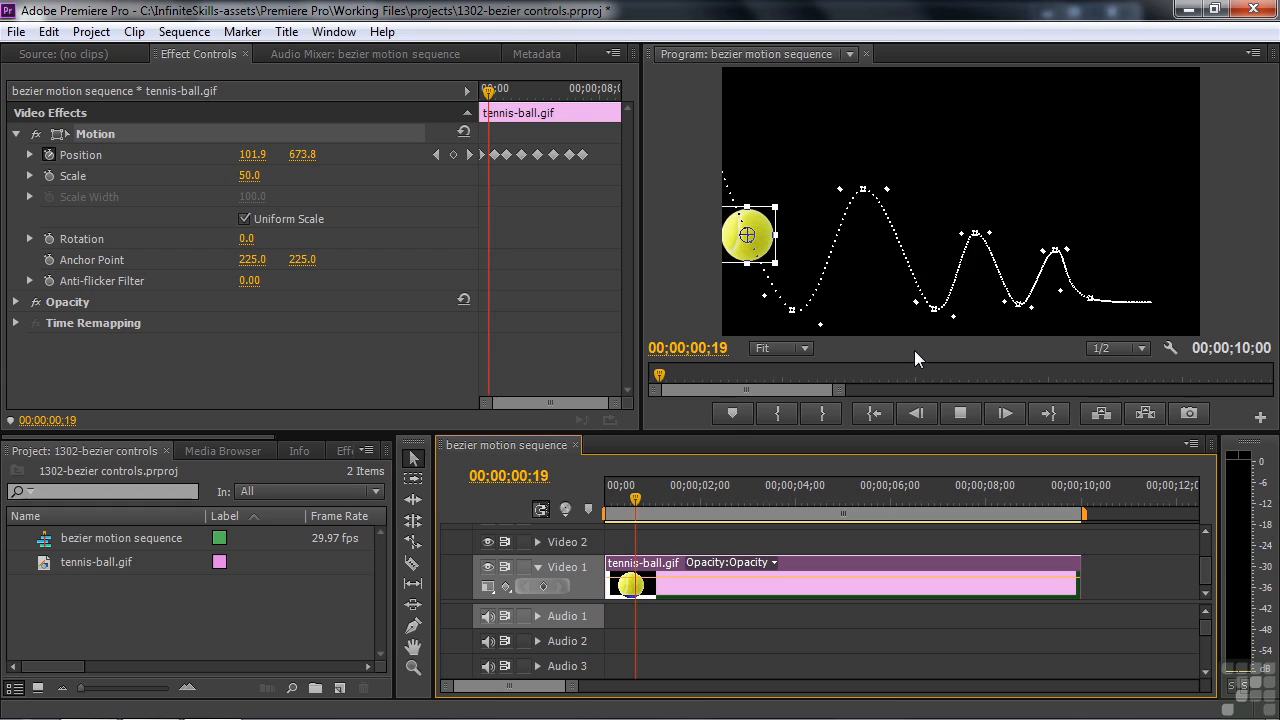
{"action": "key", "text": "space"}
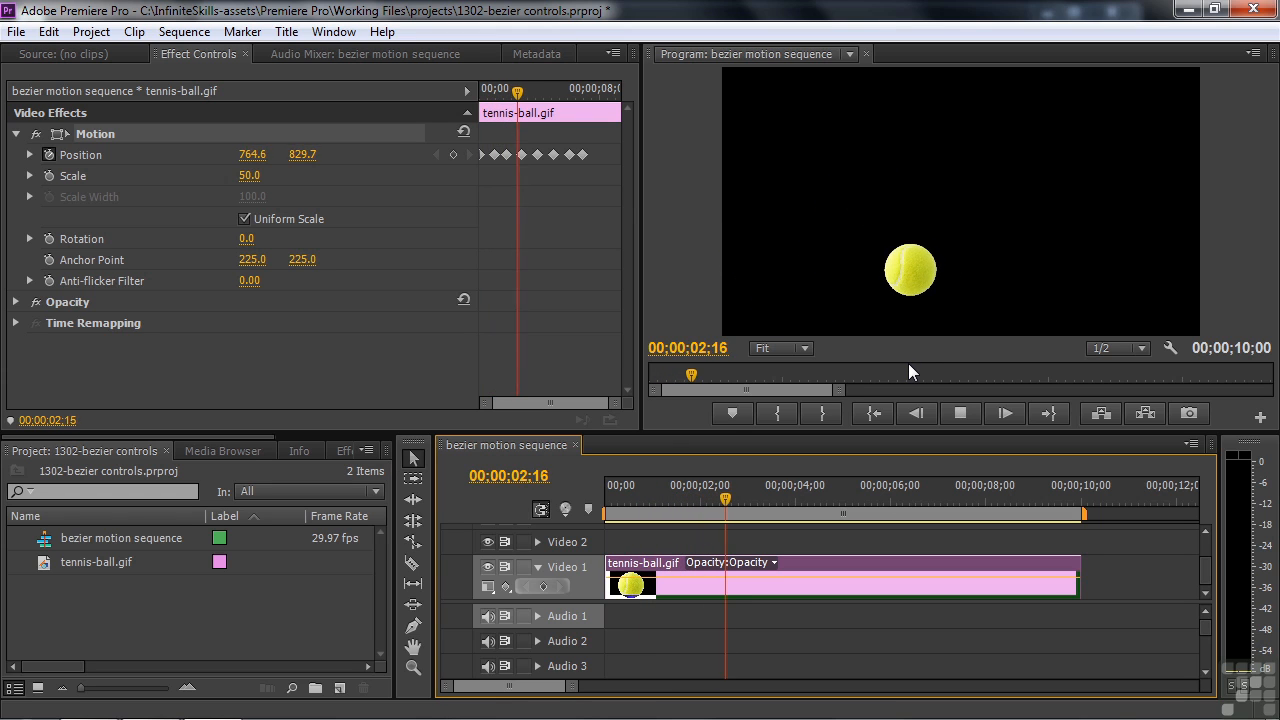
{"action": "key", "text": "space"}
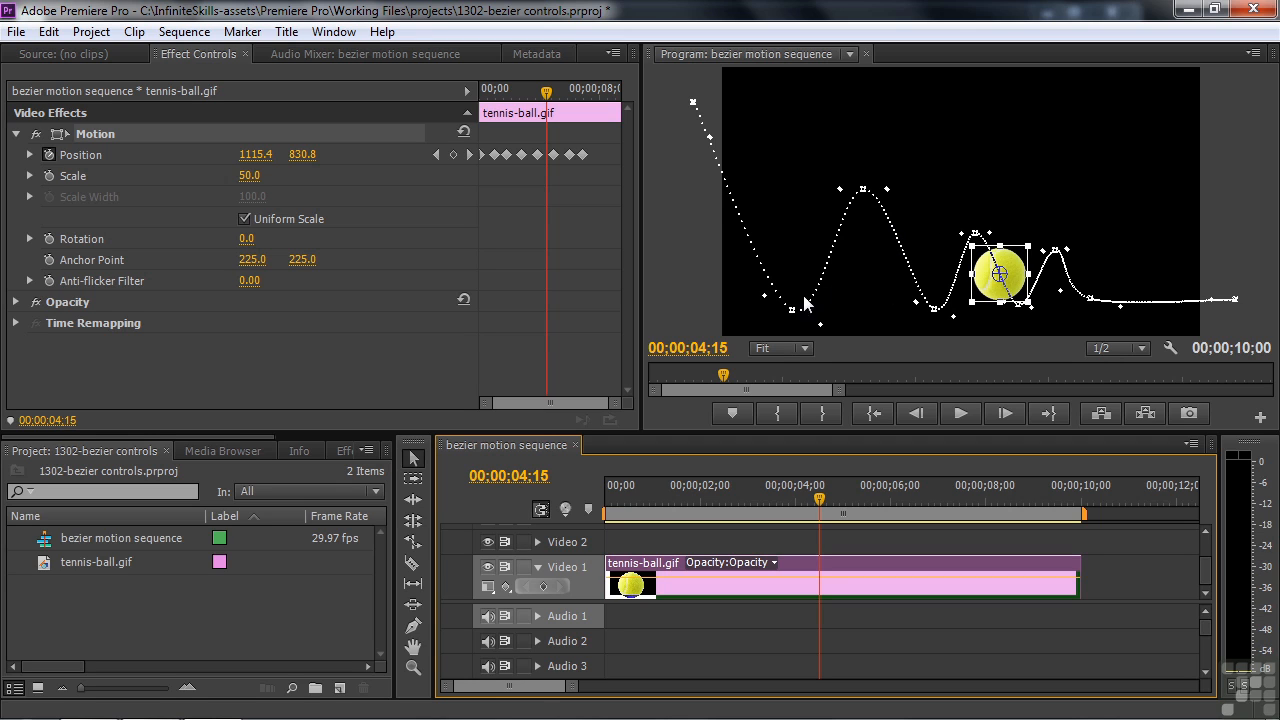
{"action": "left_click_drag", "start_coordinate": [763, 297], "coordinate": [668, 290]}
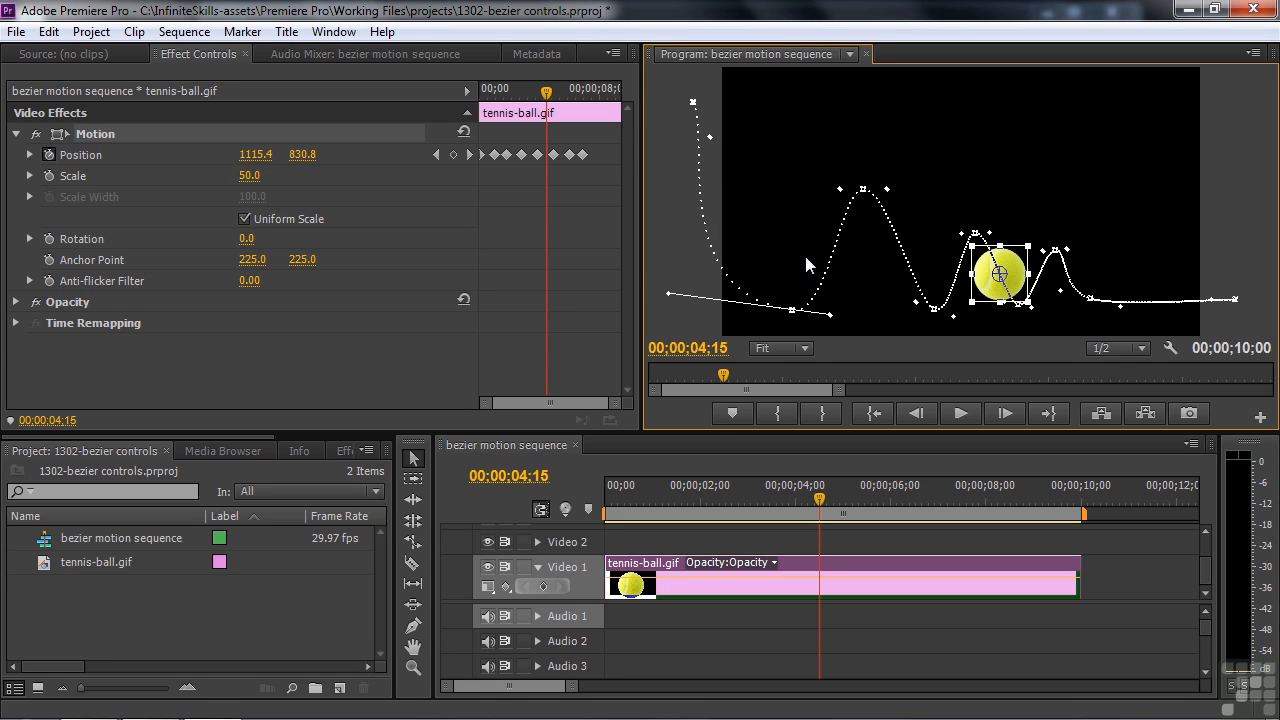
{"action": "left_click_drag", "start_coordinate": [820, 499], "coordinate": [579, 523]}
{"action": "key", "text": "space"}
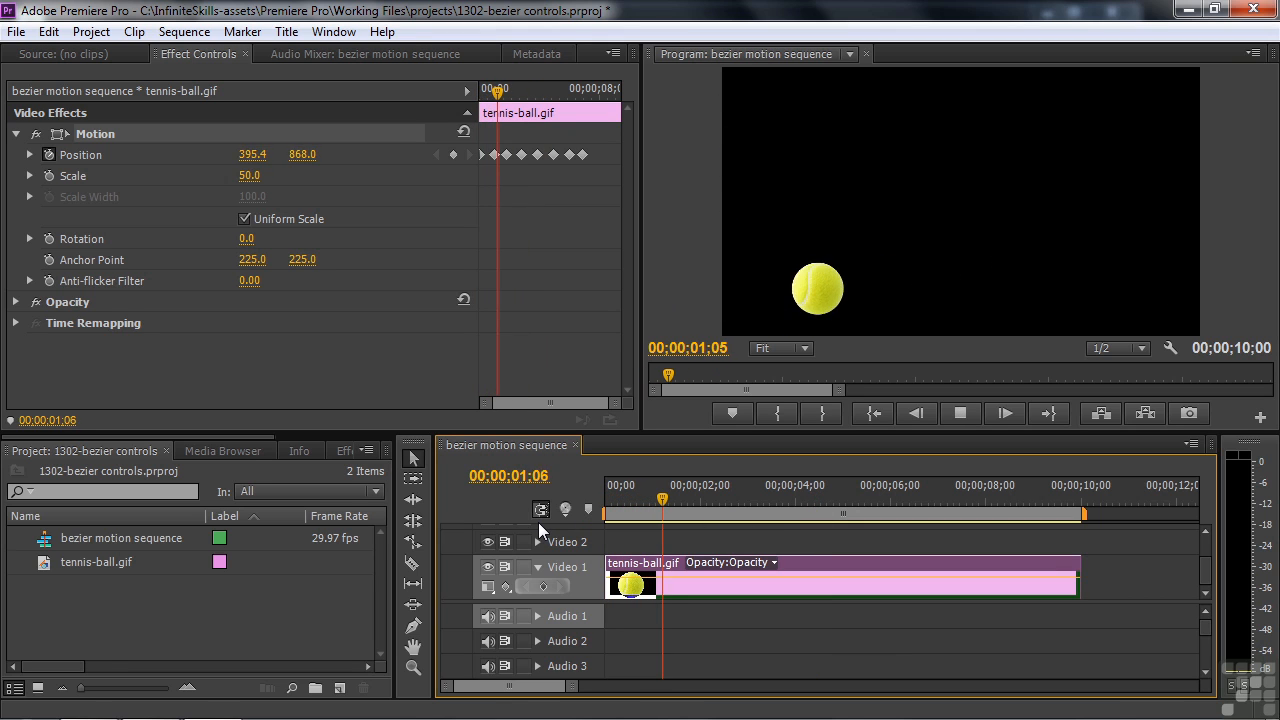
{"action": "key", "text": "space"}
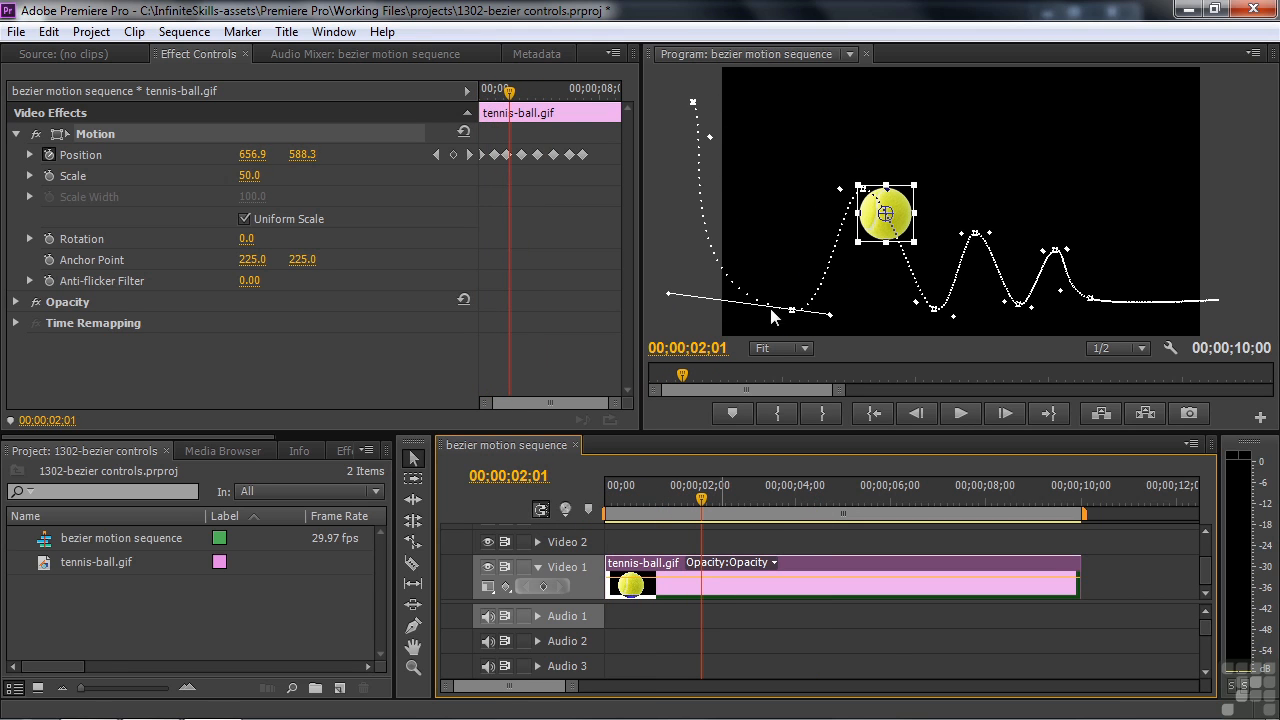
{"action": "left_click_drag", "start_coordinate": [669, 297], "coordinate": [726, 298]}
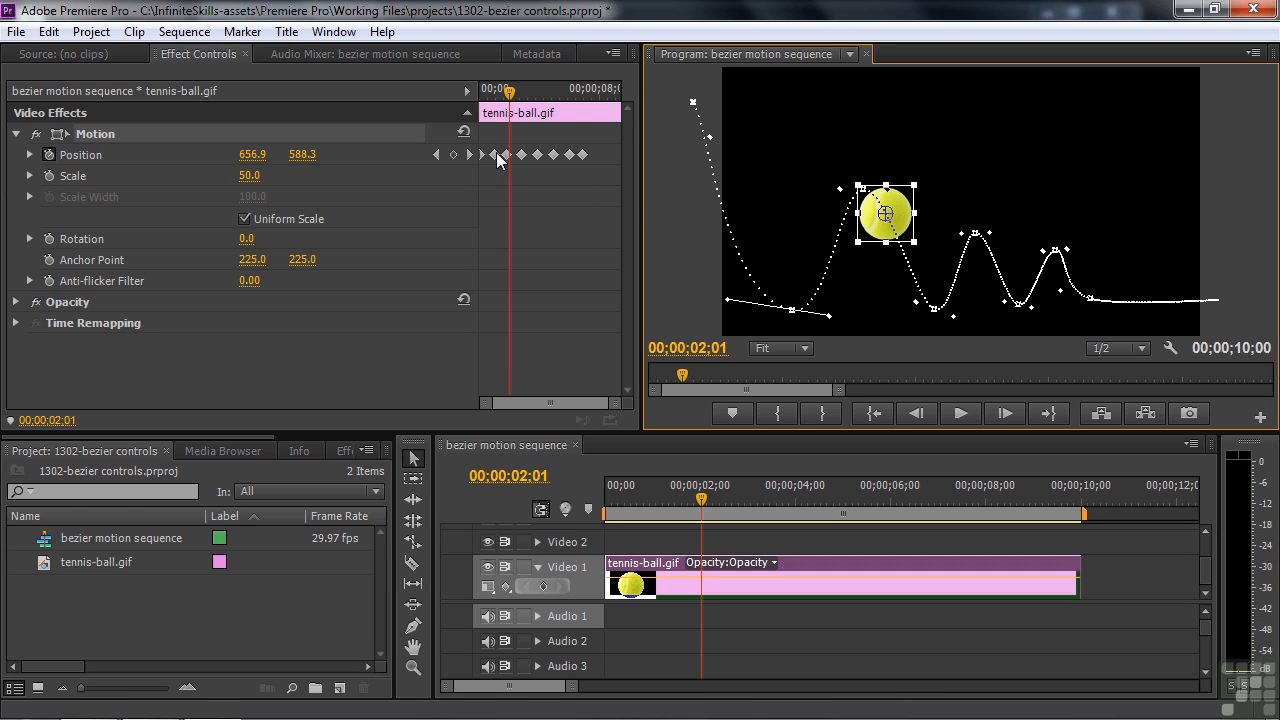
Set the first bounce Position keyframe's spatial interpolation to Bezier
{"action": "right_click", "coordinate": [498, 155]}
{"action": "mouse_move", "coordinate": [555, 350]}
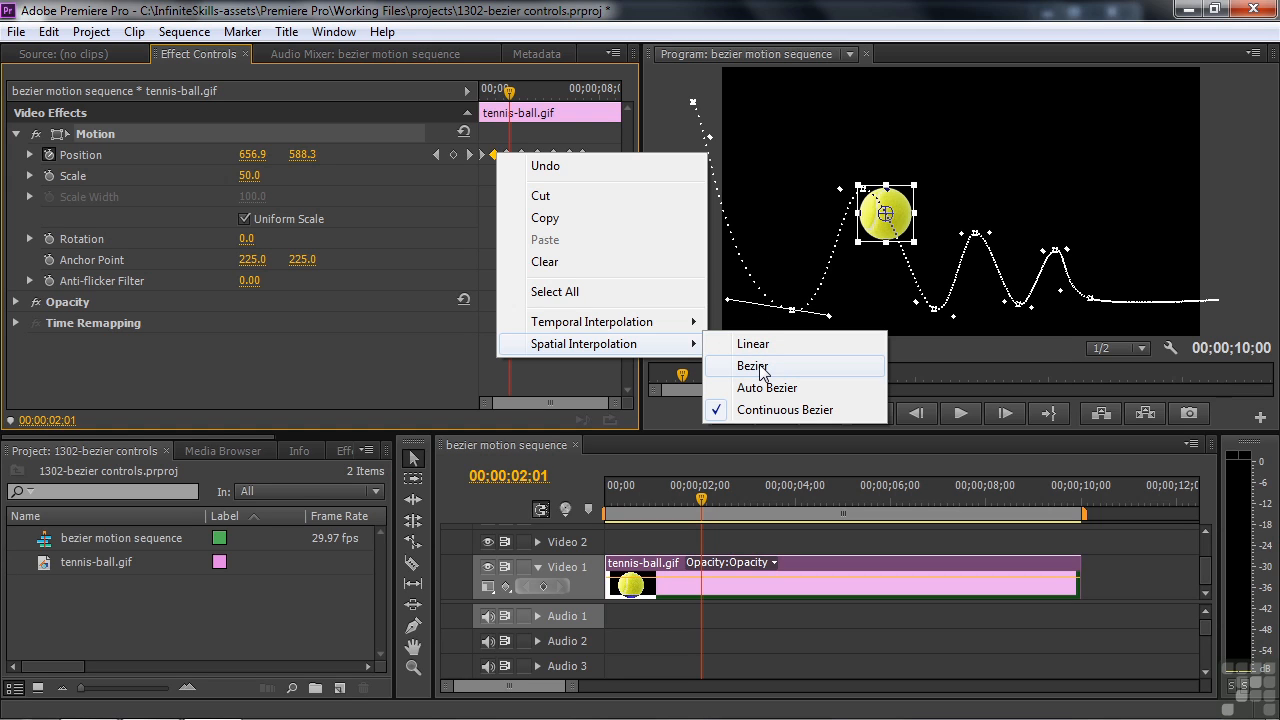
{"action": "left_click", "coordinate": [787, 260]}
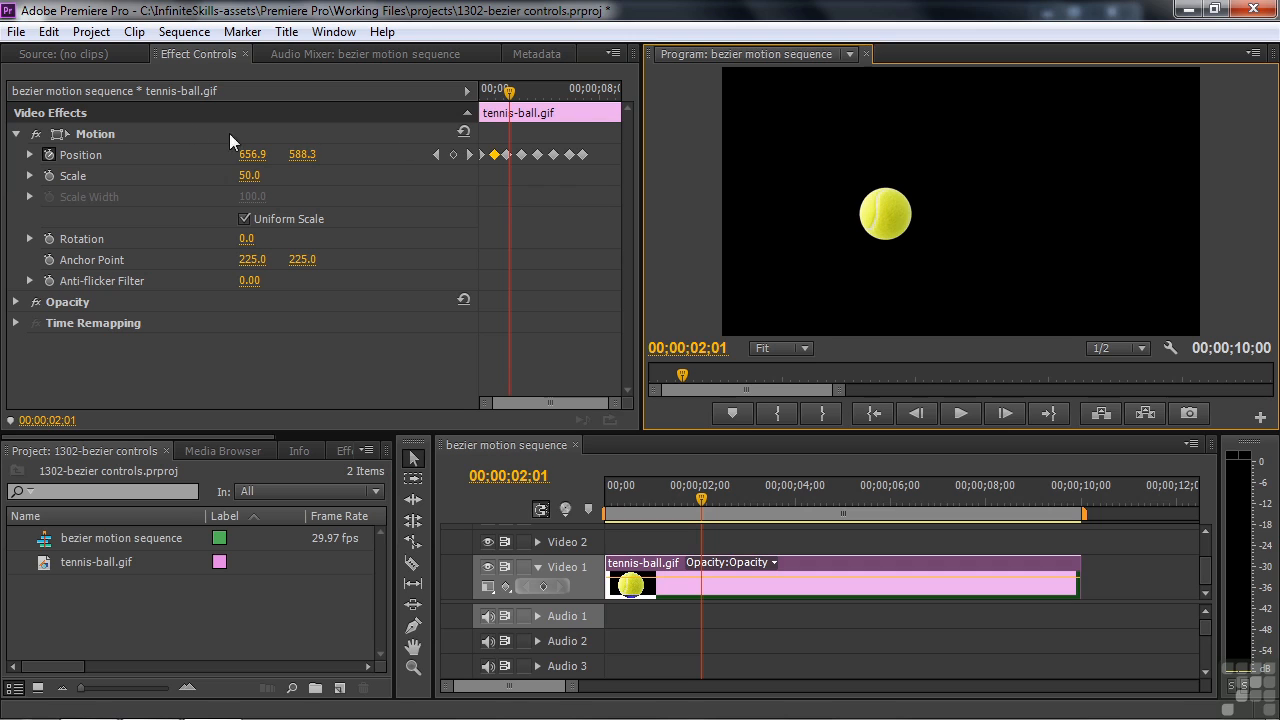
{"action": "left_click", "coordinate": [95, 134]}
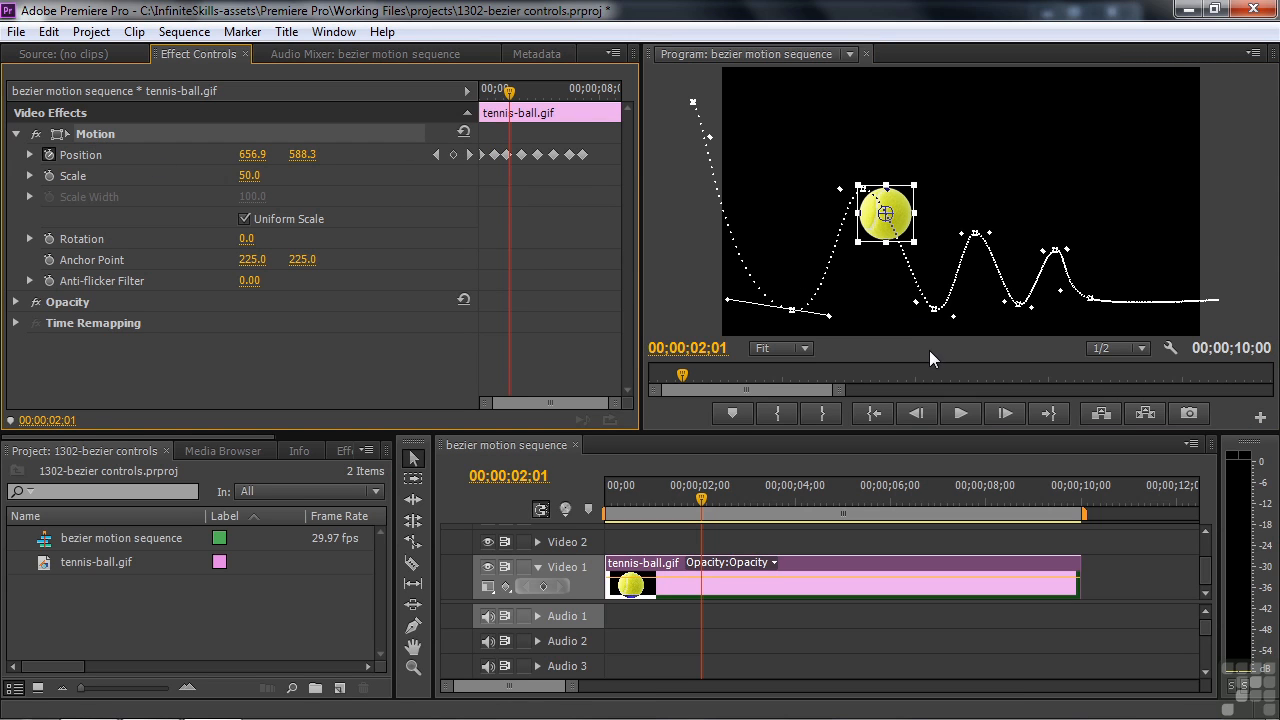
{"action": "right_click", "coordinate": [496, 158]}
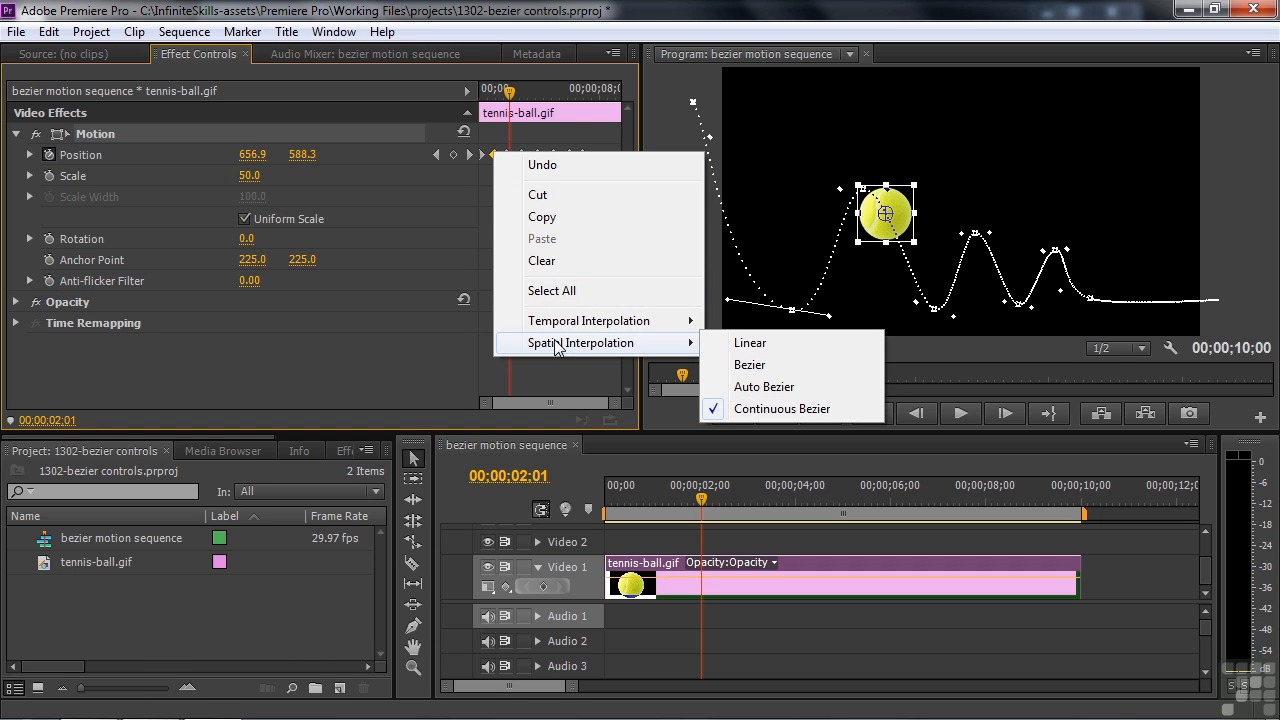
{"action": "left_click", "coordinate": [753, 364]}
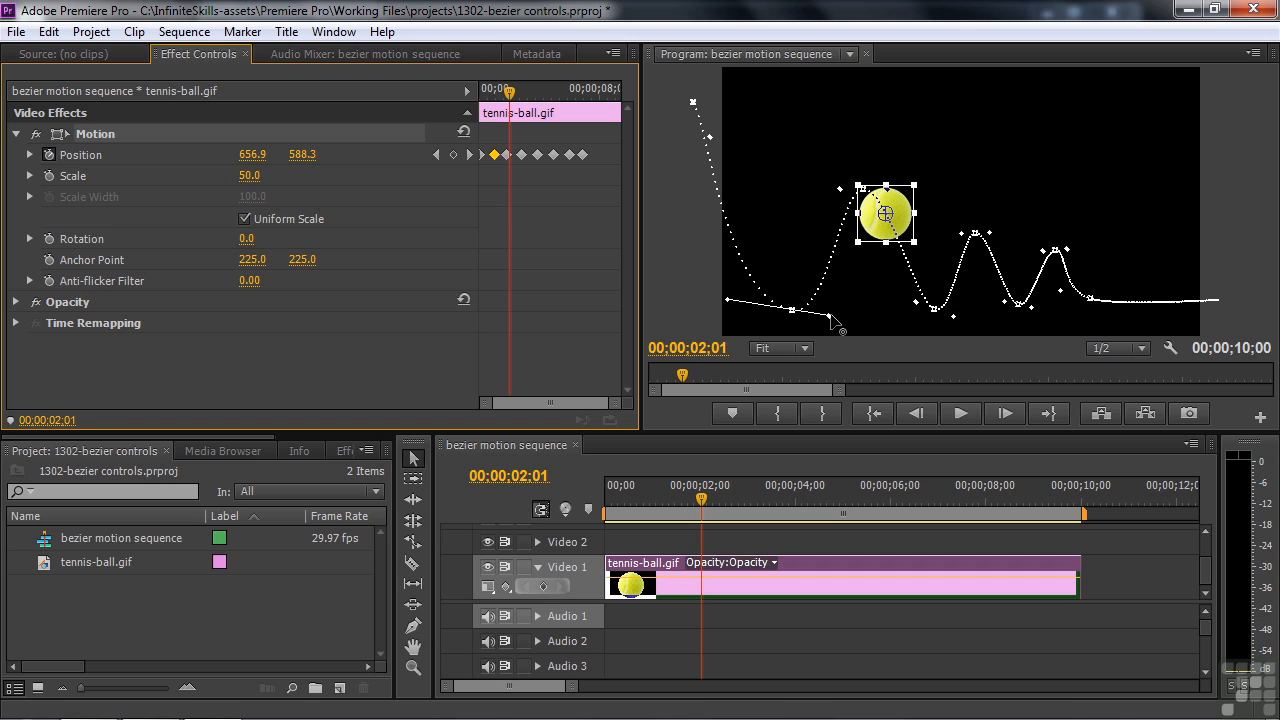
Drag the bounce keyframe's two handles upward independently so the path forms a sharp V at the floor
{"action": "left_click_drag", "start_coordinate": [830, 318], "coordinate": [799, 262]}
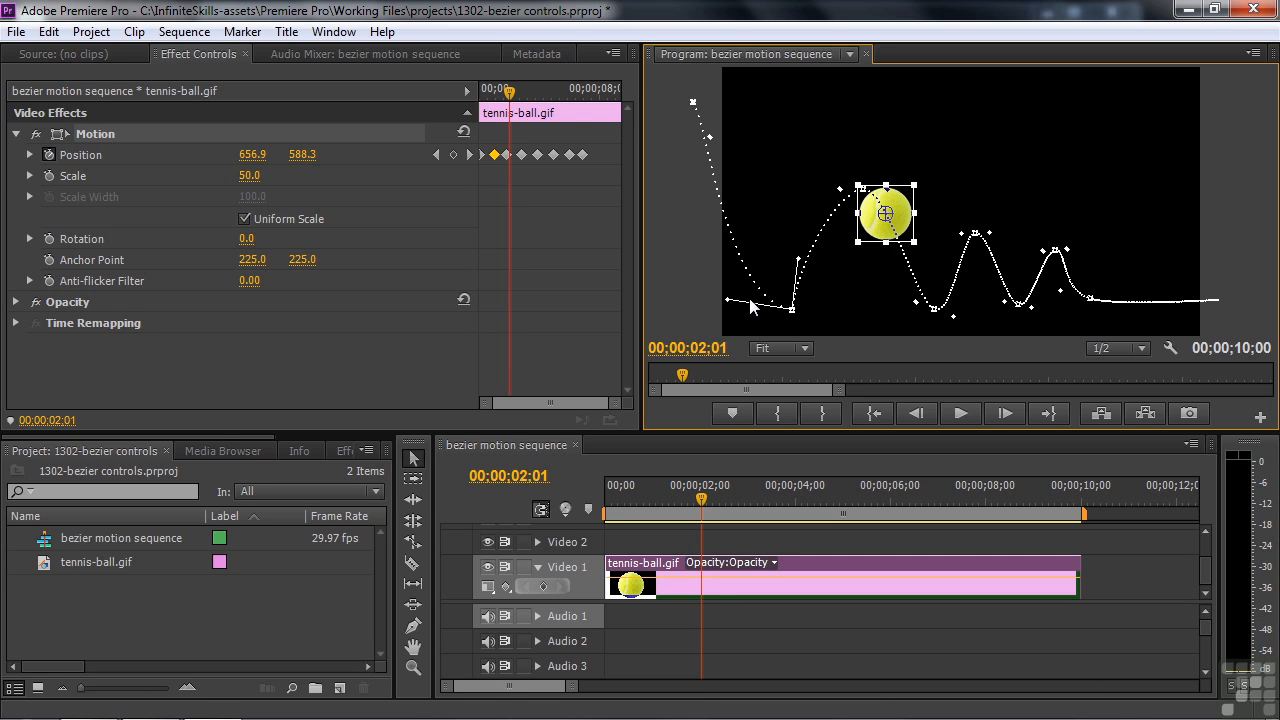
{"action": "left_click_drag", "start_coordinate": [727, 299], "coordinate": [792, 228]}
{"action": "left_click_drag", "start_coordinate": [710, 136], "coordinate": [725, 107]}
{"action": "left_click_drag", "start_coordinate": [794, 256], "coordinate": [779, 187]}
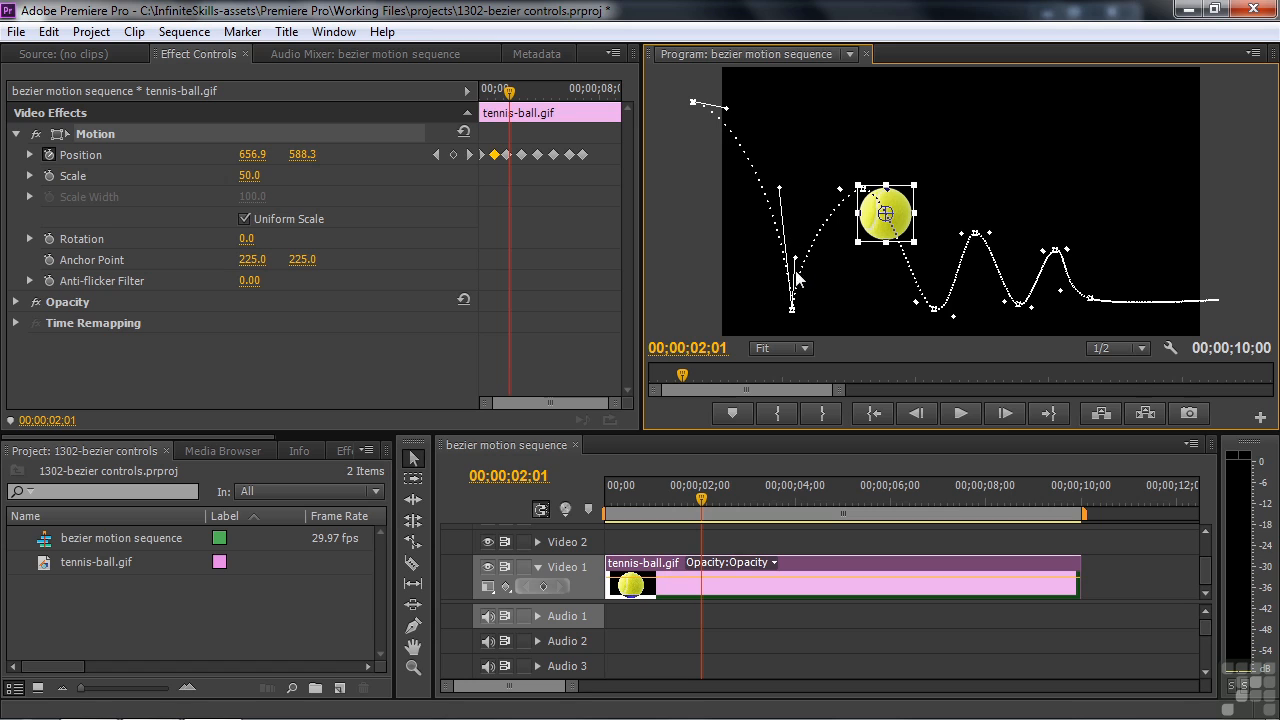
{"action": "left_click_drag", "start_coordinate": [796, 258], "coordinate": [800, 222]}
Preview the first bounce, then slightly refine the path curve near the ball's keyframe
{"action": "left_click", "coordinate": [600, 508]}
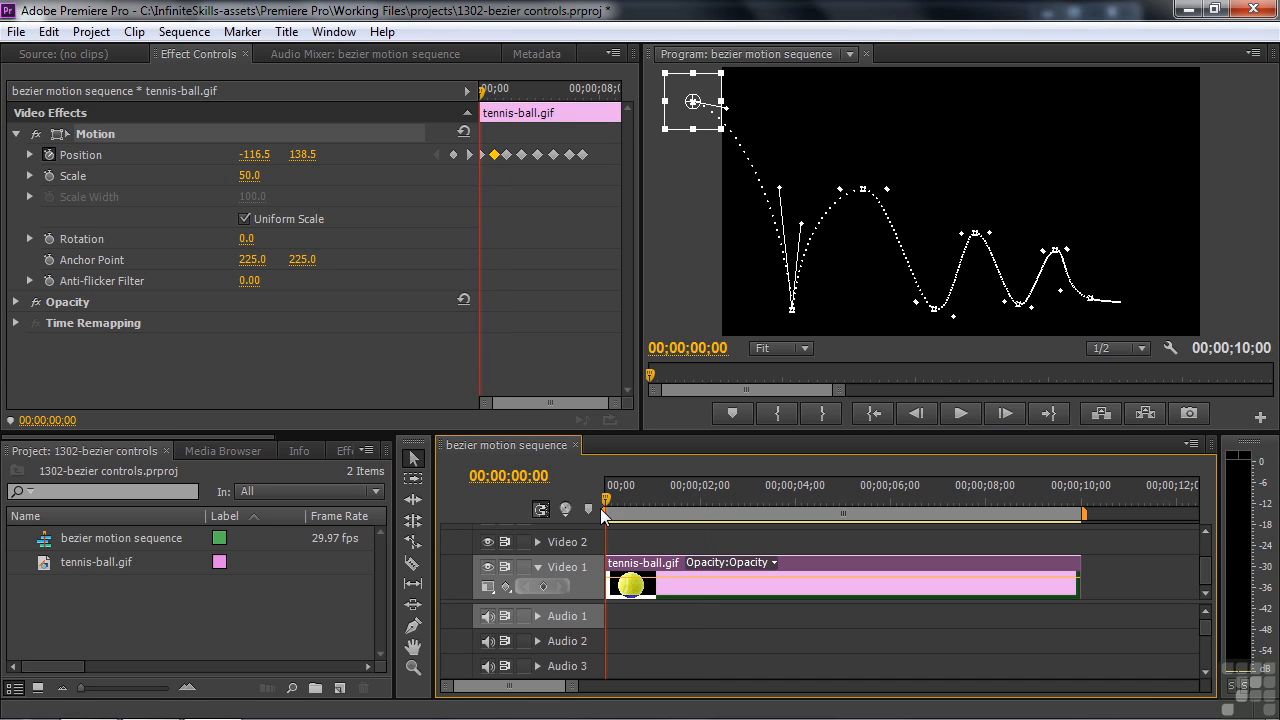
{"action": "key", "text": "space"}
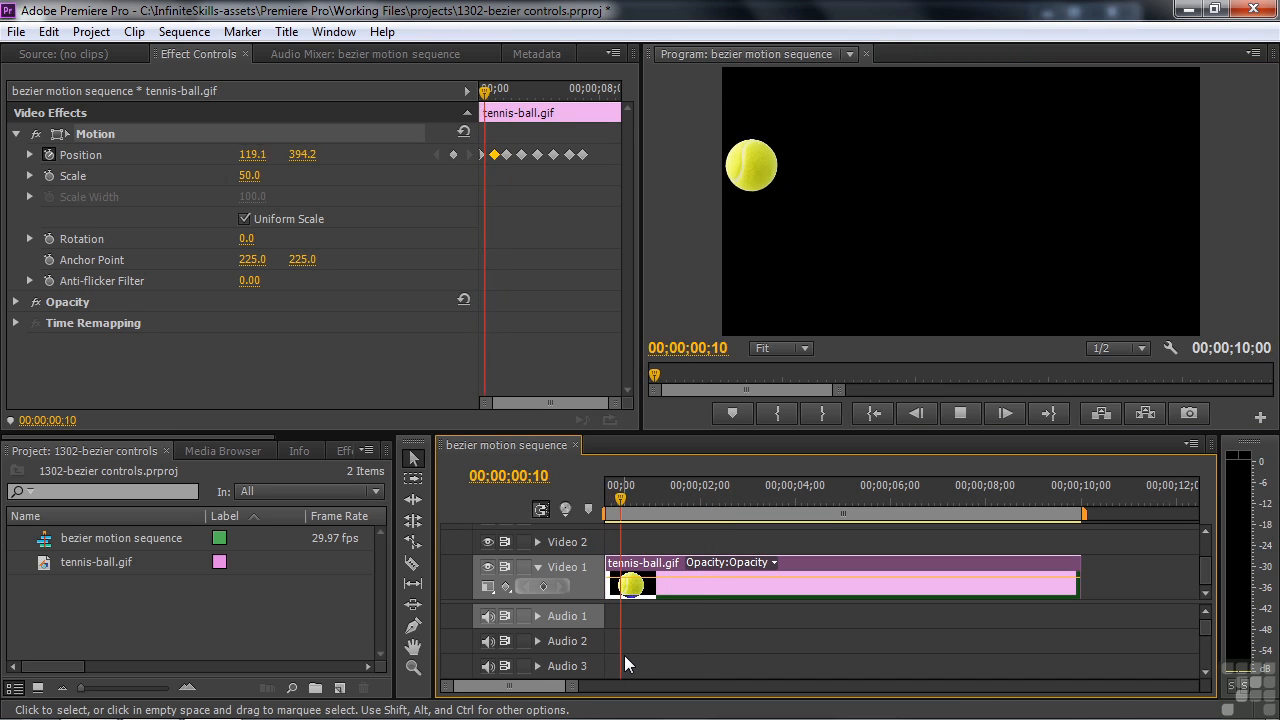
{"action": "key", "text": "space"}
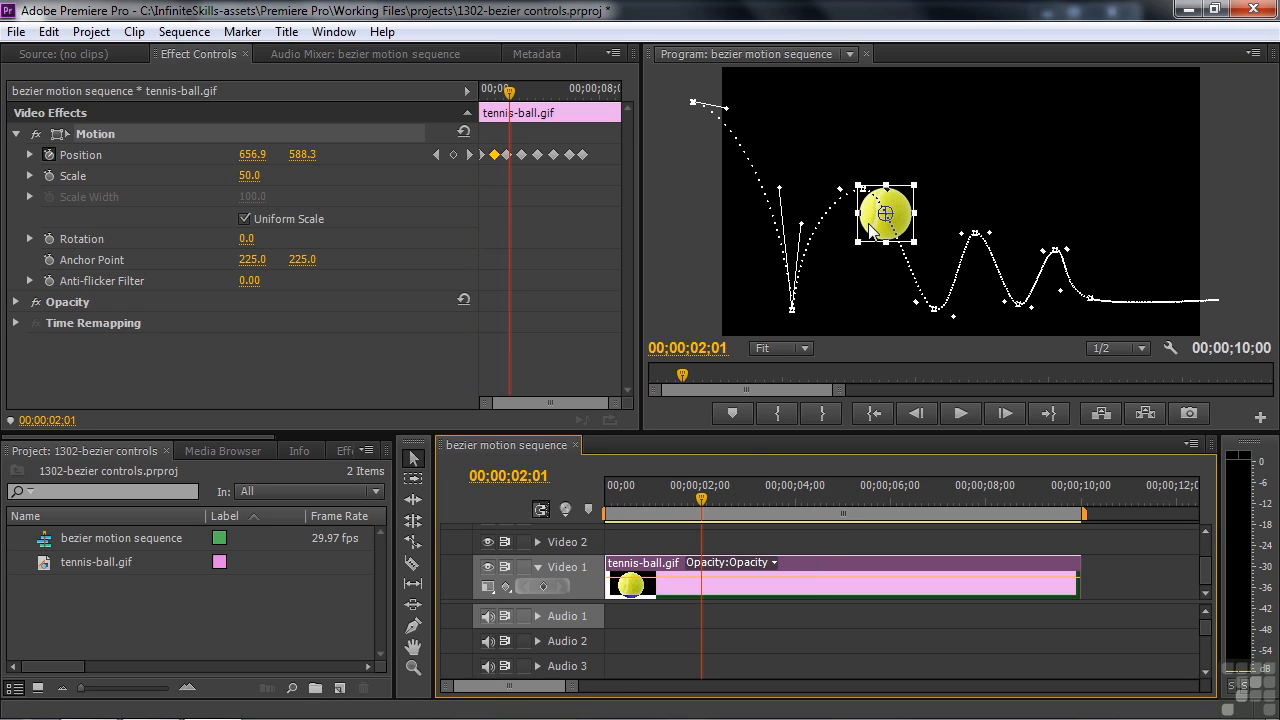
{"action": "left_click", "coordinate": [846, 197]}
{"action": "left_click_drag", "start_coordinate": [838, 189], "coordinate": [830, 188]}
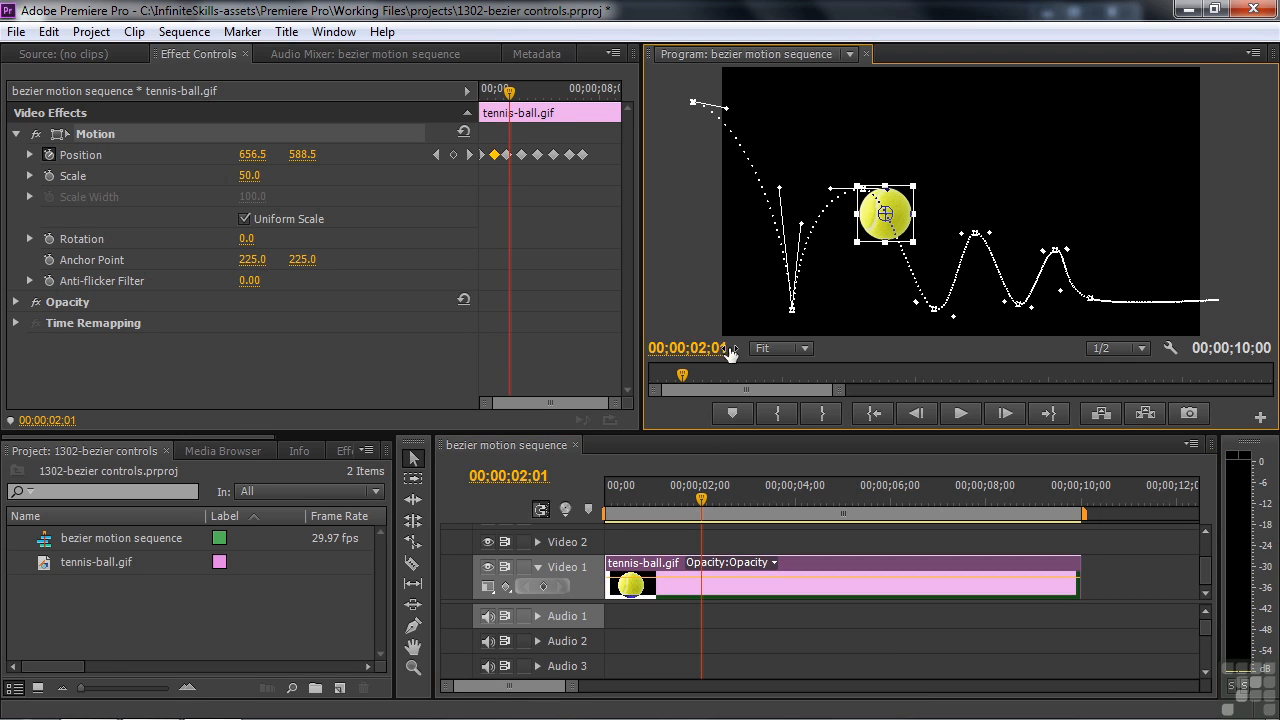
At 00;00;02;09, drag the arc peak's right handle outward to flatten its top, then replay
{"action": "left_click_drag", "start_coordinate": [702, 502], "coordinate": [715, 505]}
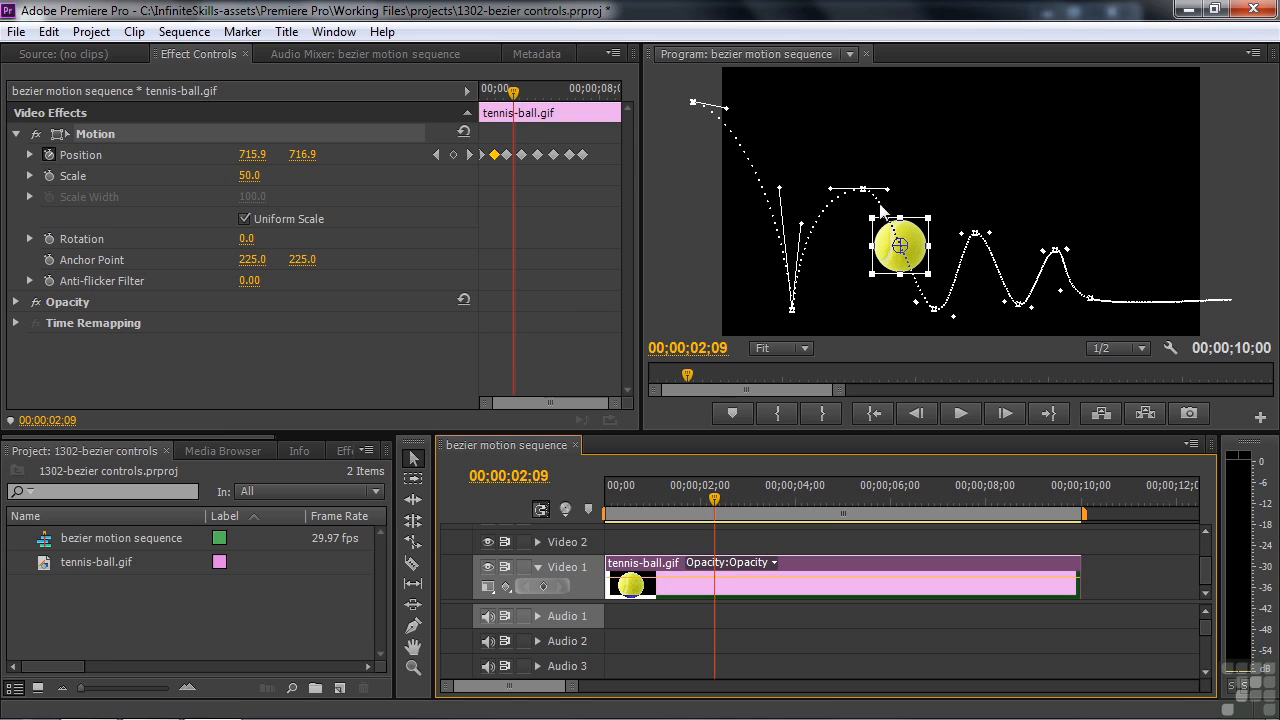
{"action": "left_click_drag", "start_coordinate": [887, 190], "coordinate": [911, 190]}
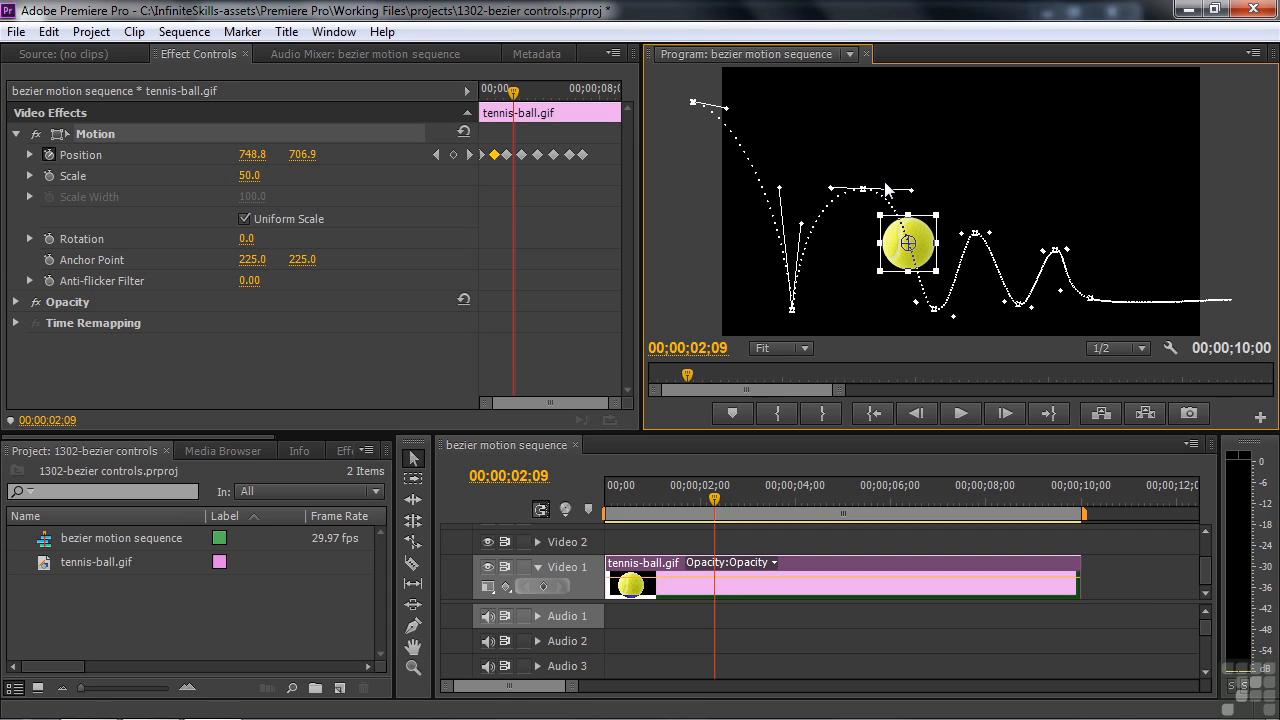
{"action": "left_click_drag", "start_coordinate": [714, 499], "coordinate": [633, 508]}
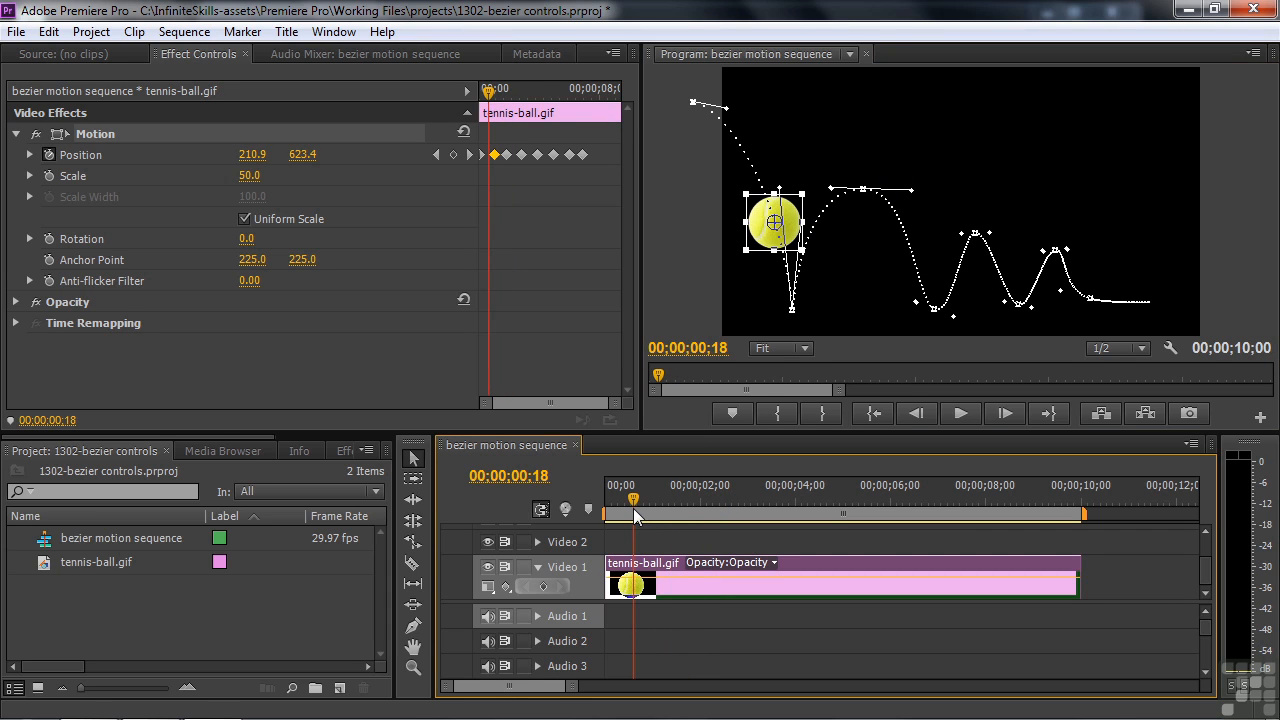
{"action": "key", "text": "space"}
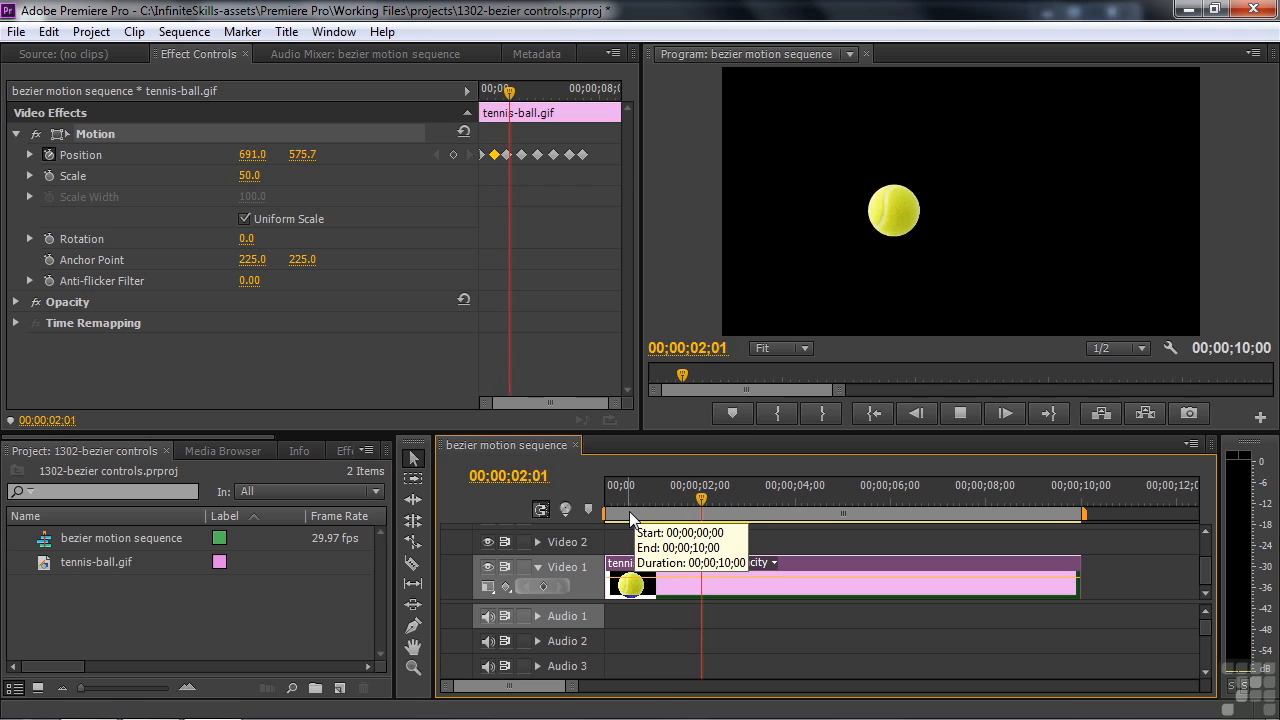
Stop playback at 00;00;02;21 with the ball at 810.9, 906.8 on its second floor contact
{"action": "key", "text": "space"}
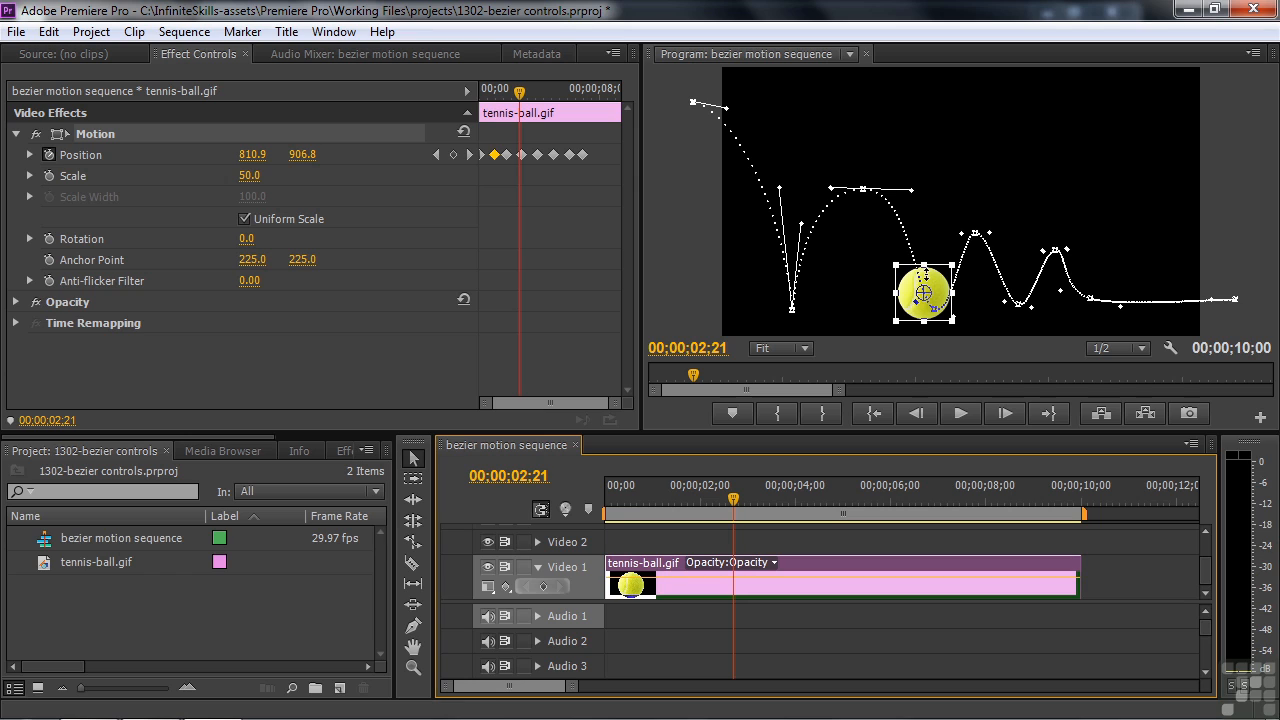
Retime the third Position keyframe (second bounce) slightly later, to about 00;00;02;19, checking playback
{"action": "left_click", "coordinate": [522, 157]}
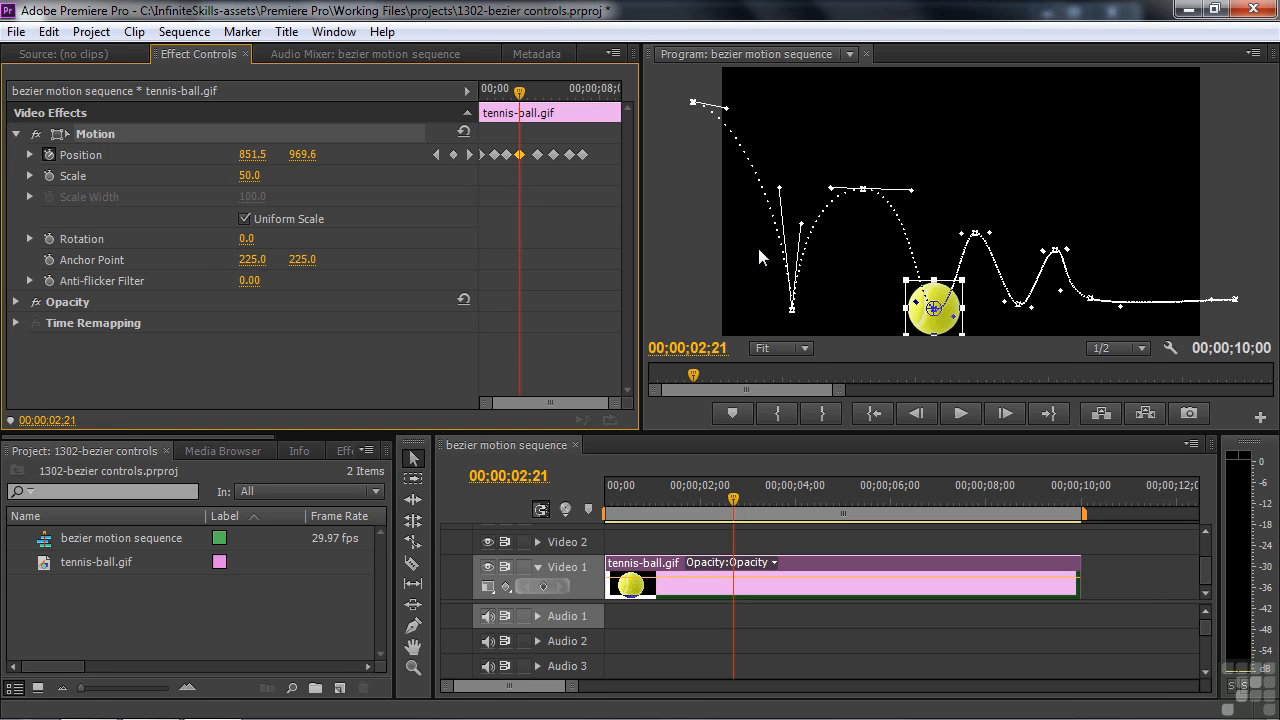
{"action": "left_click_drag", "start_coordinate": [487, 403], "coordinate": [502, 400]}
{"action": "left_click_drag", "start_coordinate": [555, 155], "coordinate": [540, 155]}
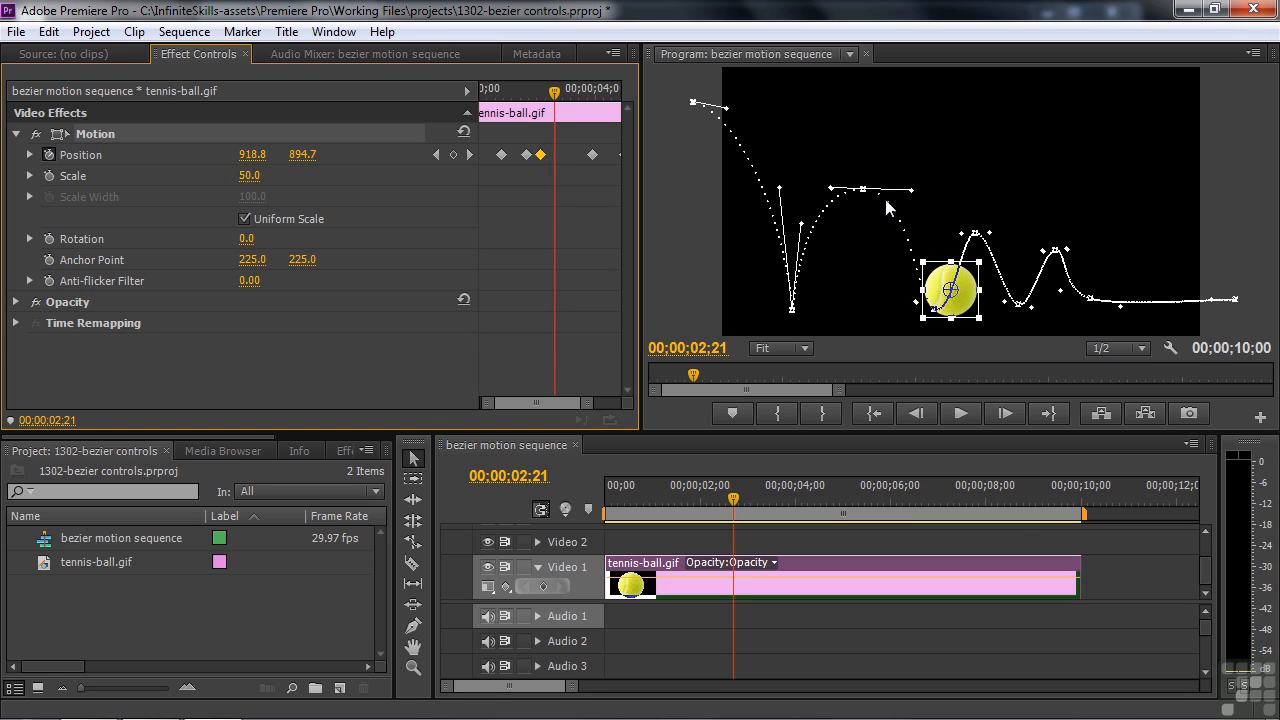
{"action": "left_click_drag", "start_coordinate": [695, 378], "coordinate": [650, 382]}
{"action": "key", "text": "space"}
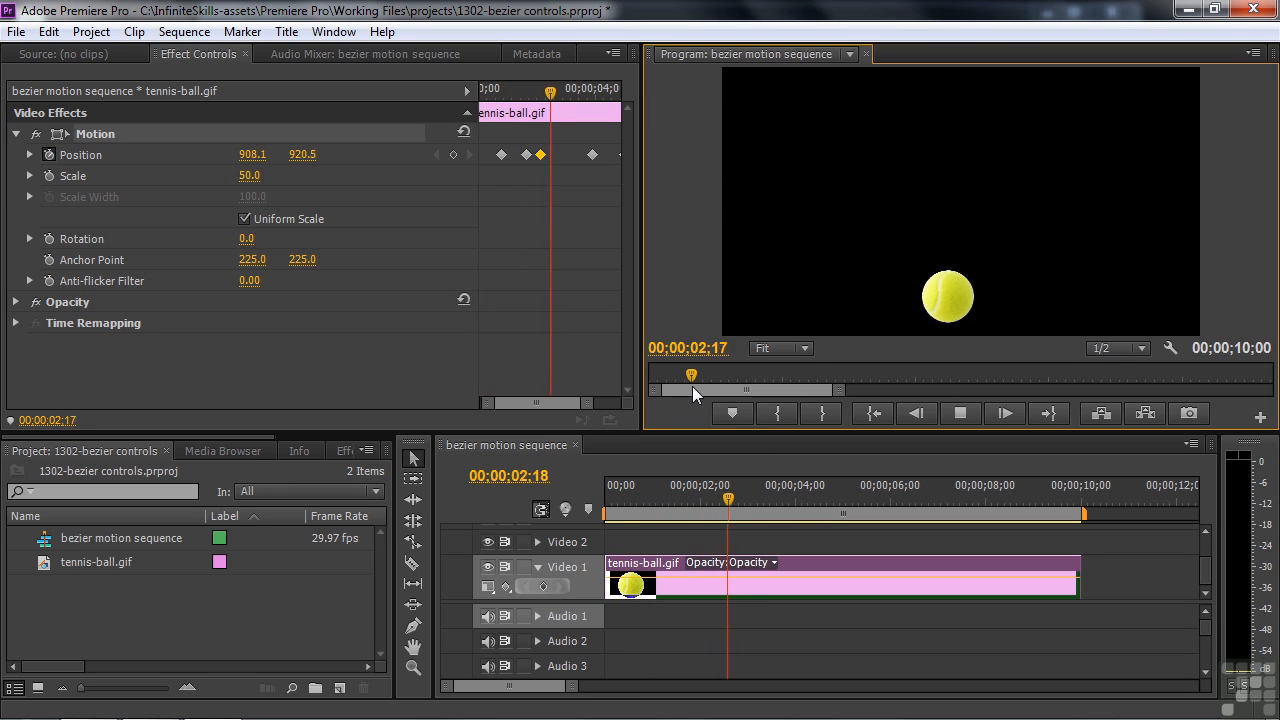
{"action": "left_click", "coordinate": [541, 155]}
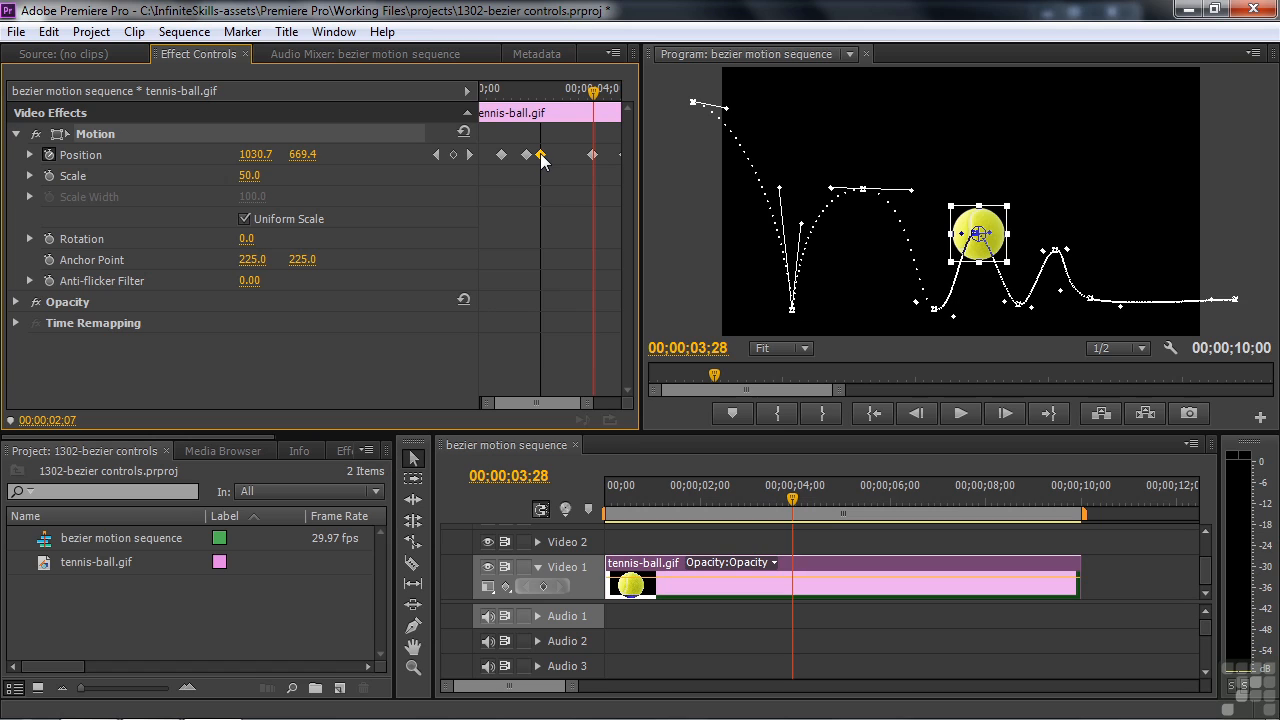
{"action": "left_click_drag", "start_coordinate": [541, 155], "coordinate": [548, 155]}
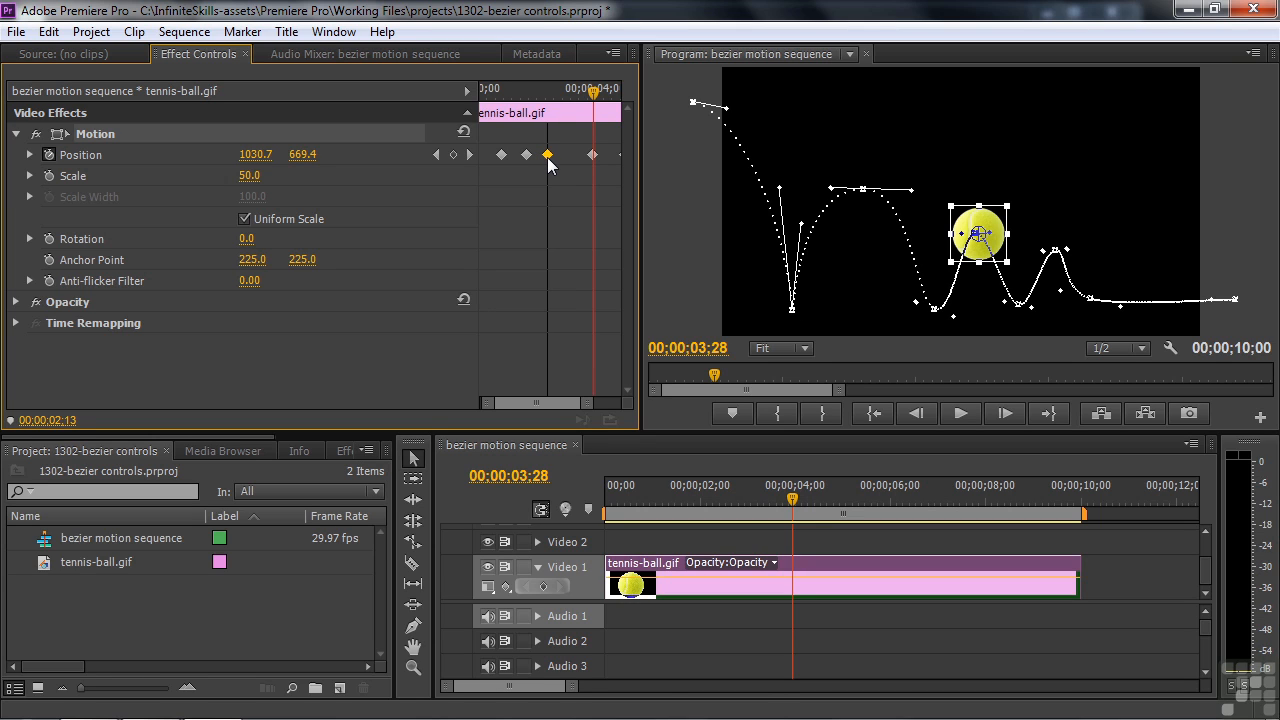
{"action": "left_click_drag", "start_coordinate": [547, 157], "coordinate": [546, 162]}
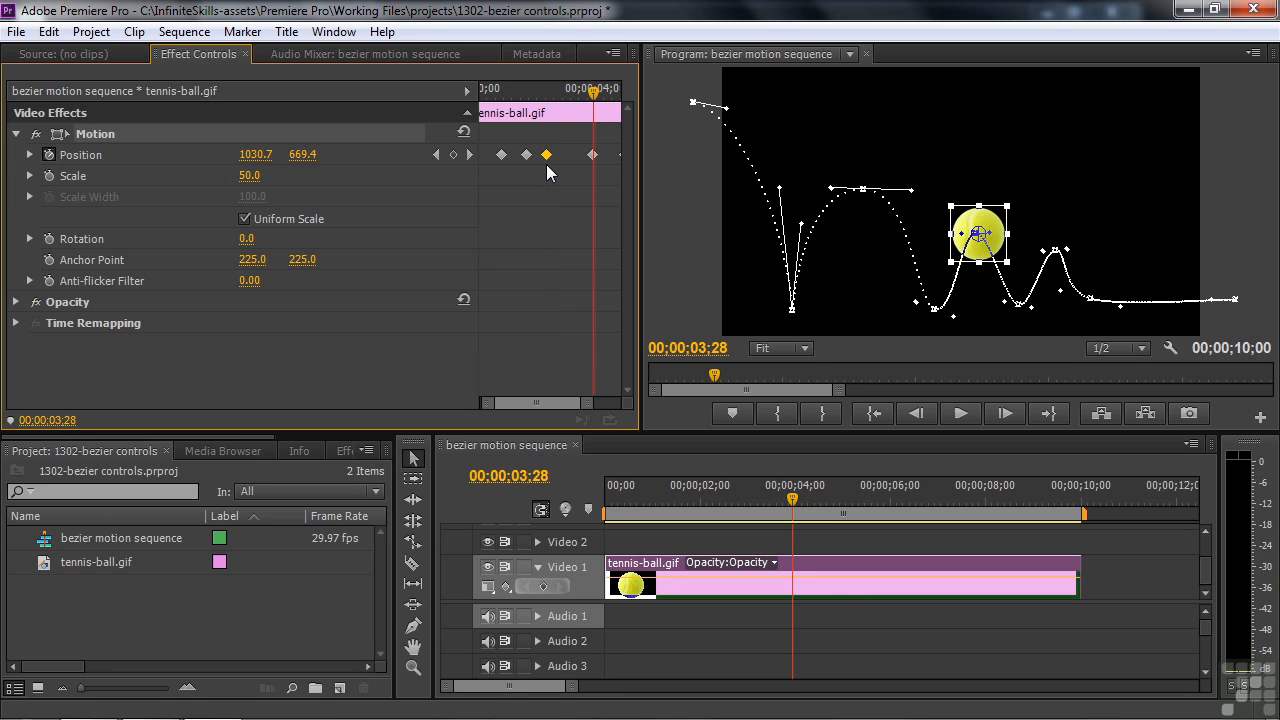
Select the Motion effect so the ball's motion path shows in the Program monitor
{"action": "left_click", "coordinate": [936, 311]}
{"action": "left_click", "coordinate": [935, 313]}
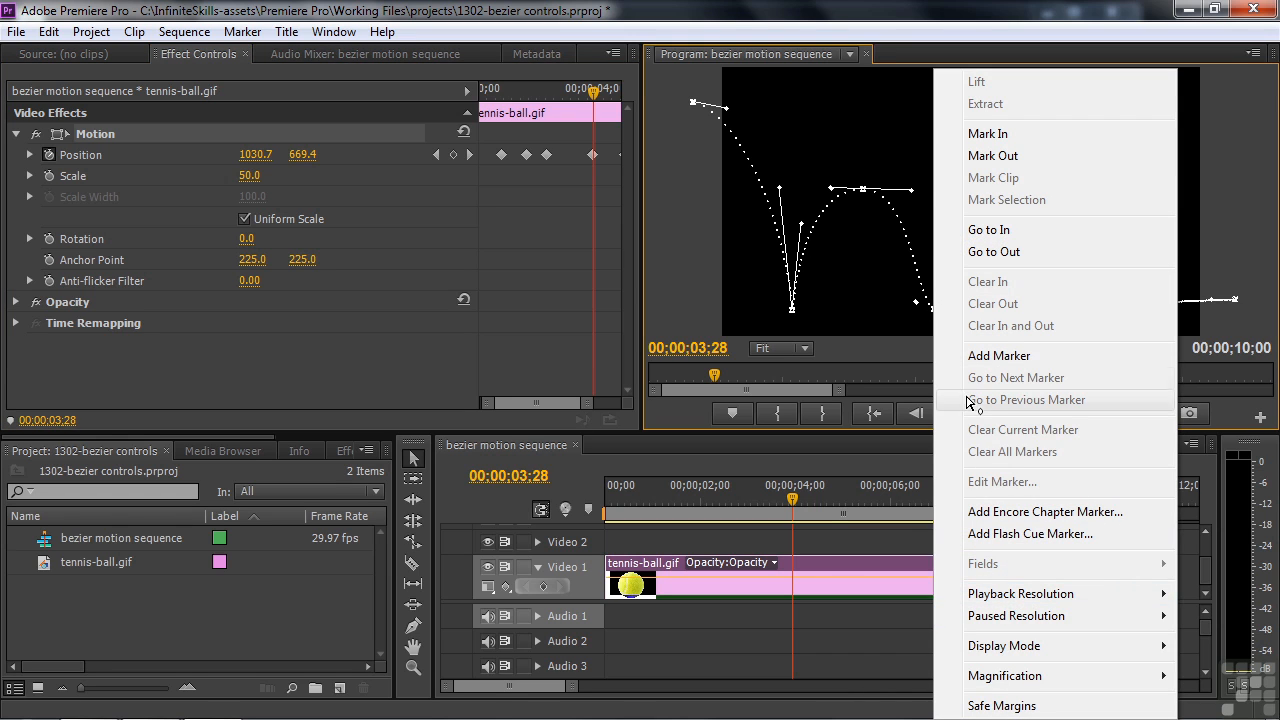
{"action": "left_click", "coordinate": [861, 295]}
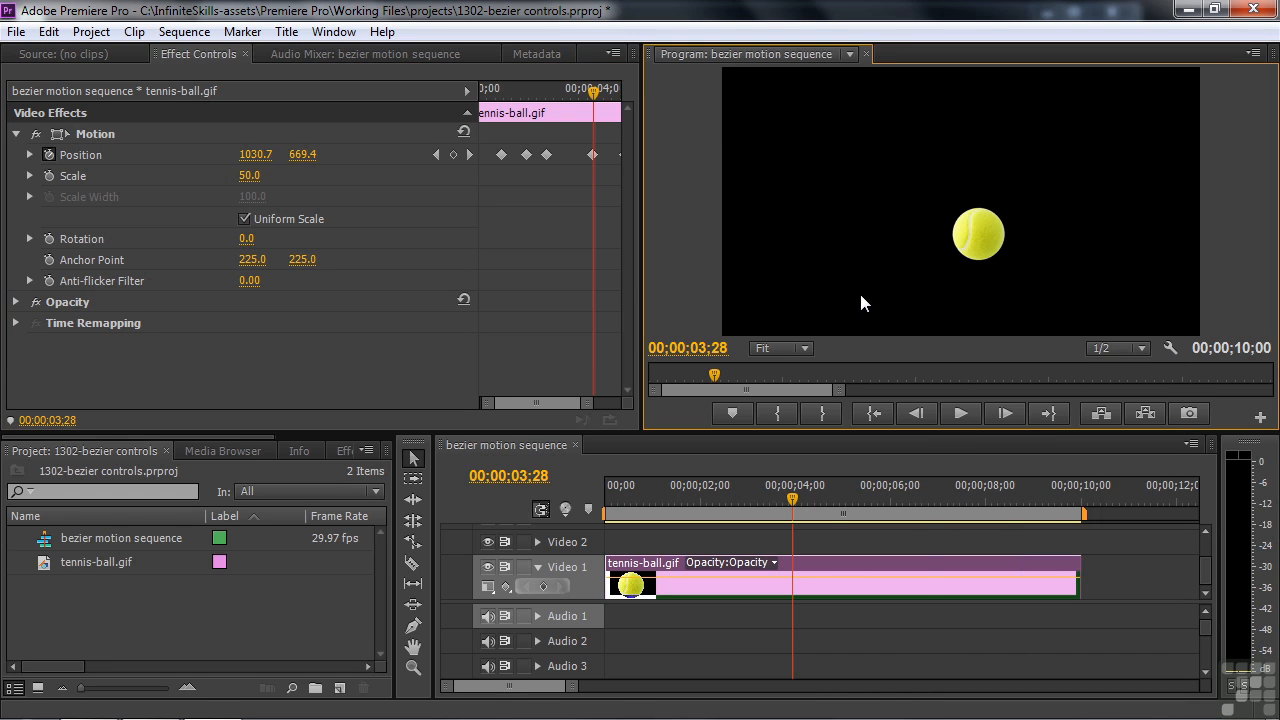
{"action": "left_click", "coordinate": [104, 134]}
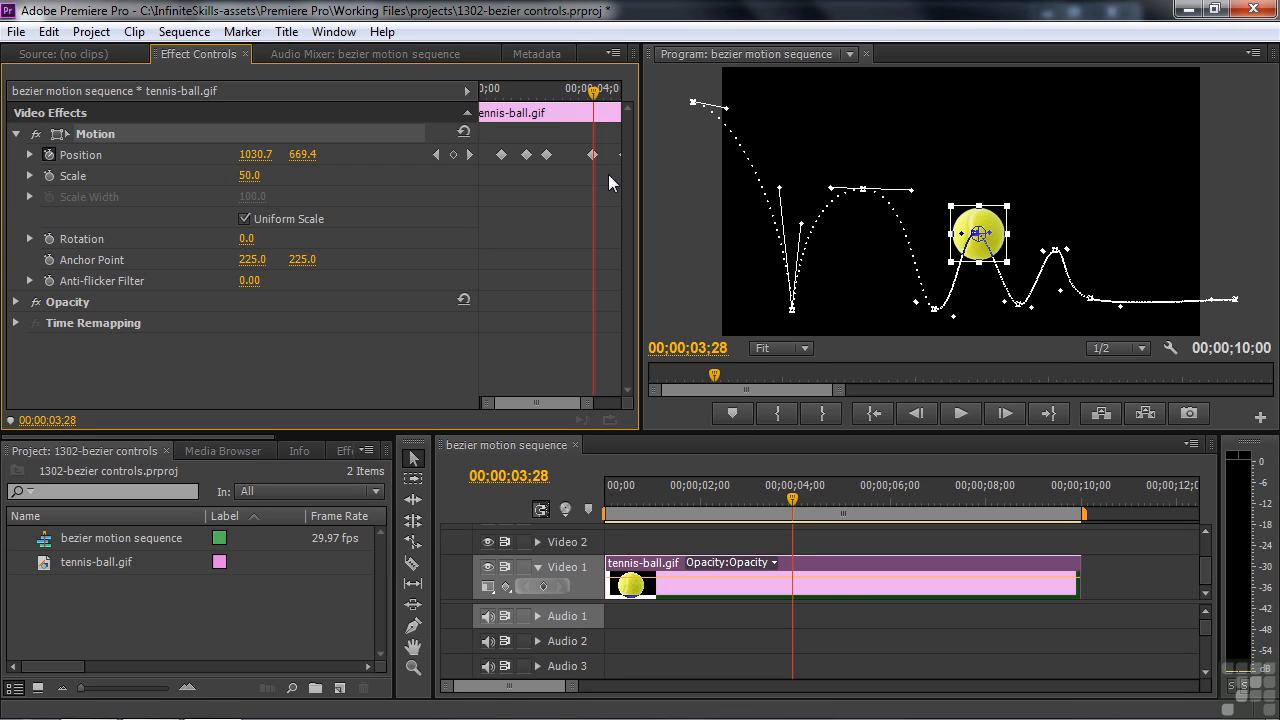
Set the third Position keyframe's spatial interpolation to Linear for a sharp bounce corner
{"action": "right_click", "coordinate": [545, 154]}
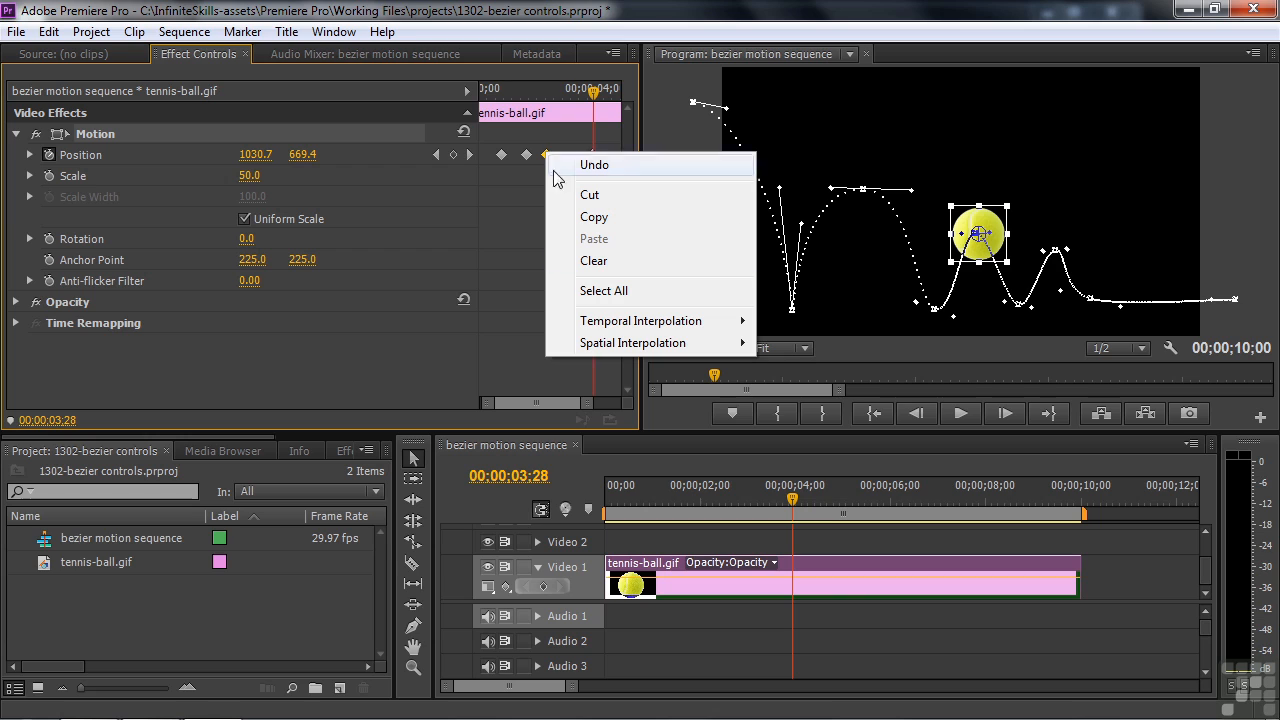
{"action": "mouse_move", "coordinate": [617, 345]}
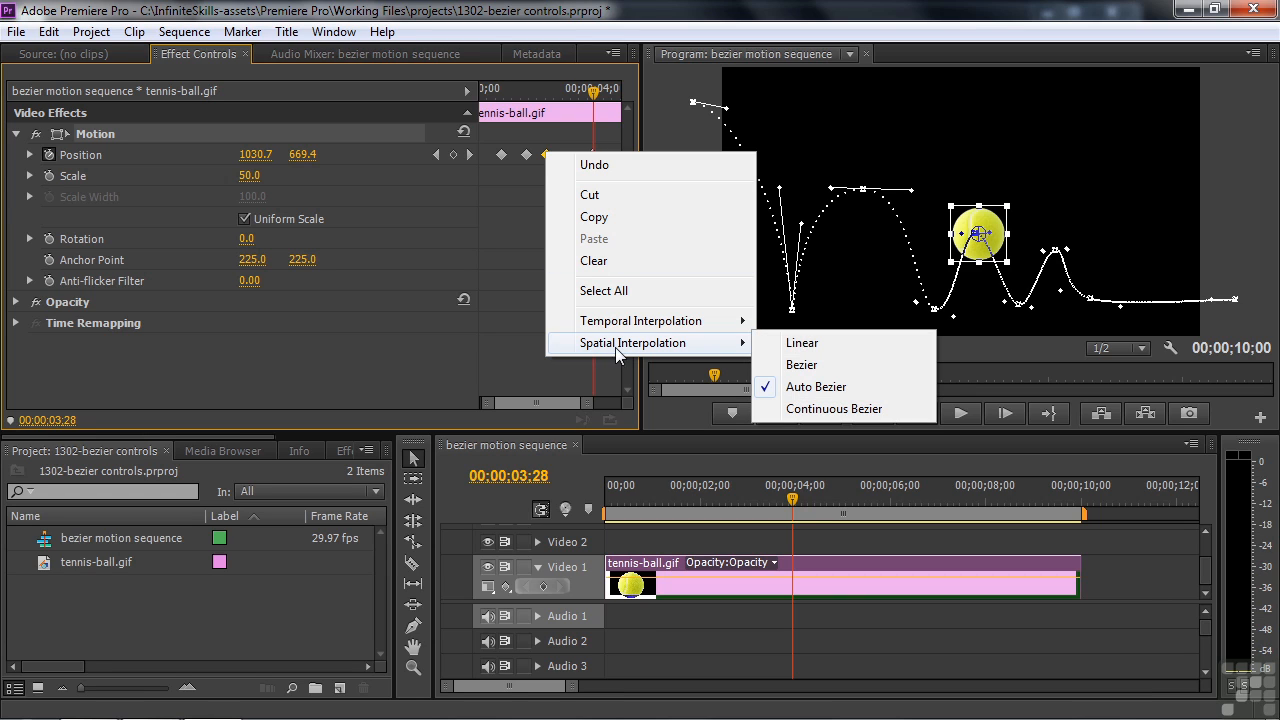
{"action": "left_click", "coordinate": [801, 343]}
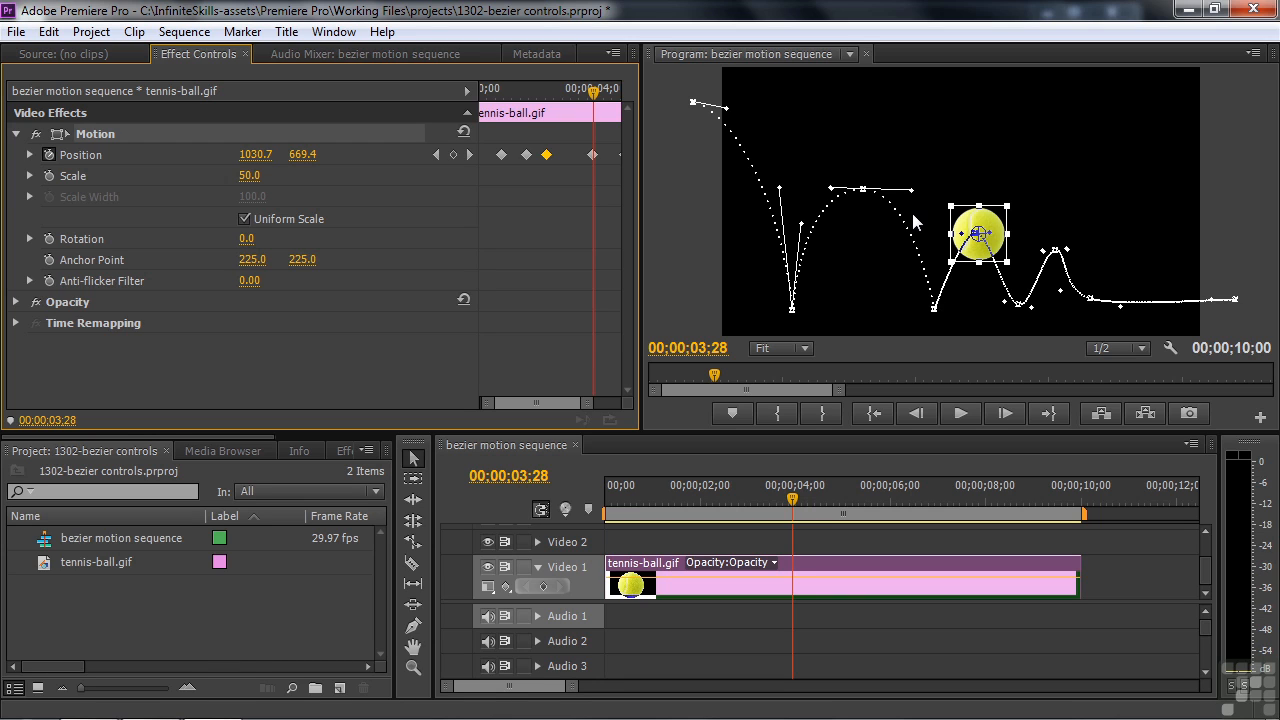
Drag the path's Bezier handle to raise the following arc, preview the motion, and return to 00;00;01;00
{"action": "mouse_move", "coordinate": [911, 189]}
{"action": "left_mouse_down"}
{"action": "mouse_move", "coordinate": [934, 193]}
{"action": "mouse_move", "coordinate": [885, 186]}
{"action": "mouse_move", "coordinate": [920, 187]}
{"action": "left_mouse_up"}
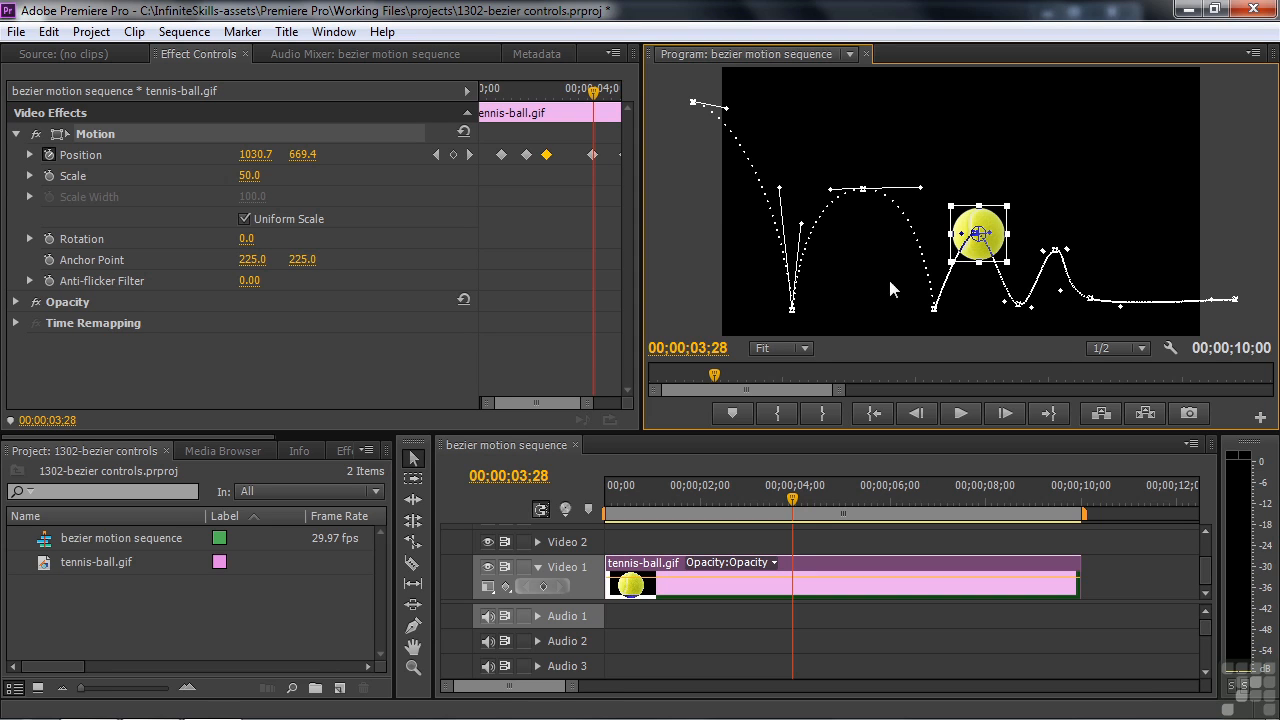
{"action": "left_click_drag", "start_coordinate": [712, 373], "coordinate": [646, 375]}
{"action": "key", "text": "space"}
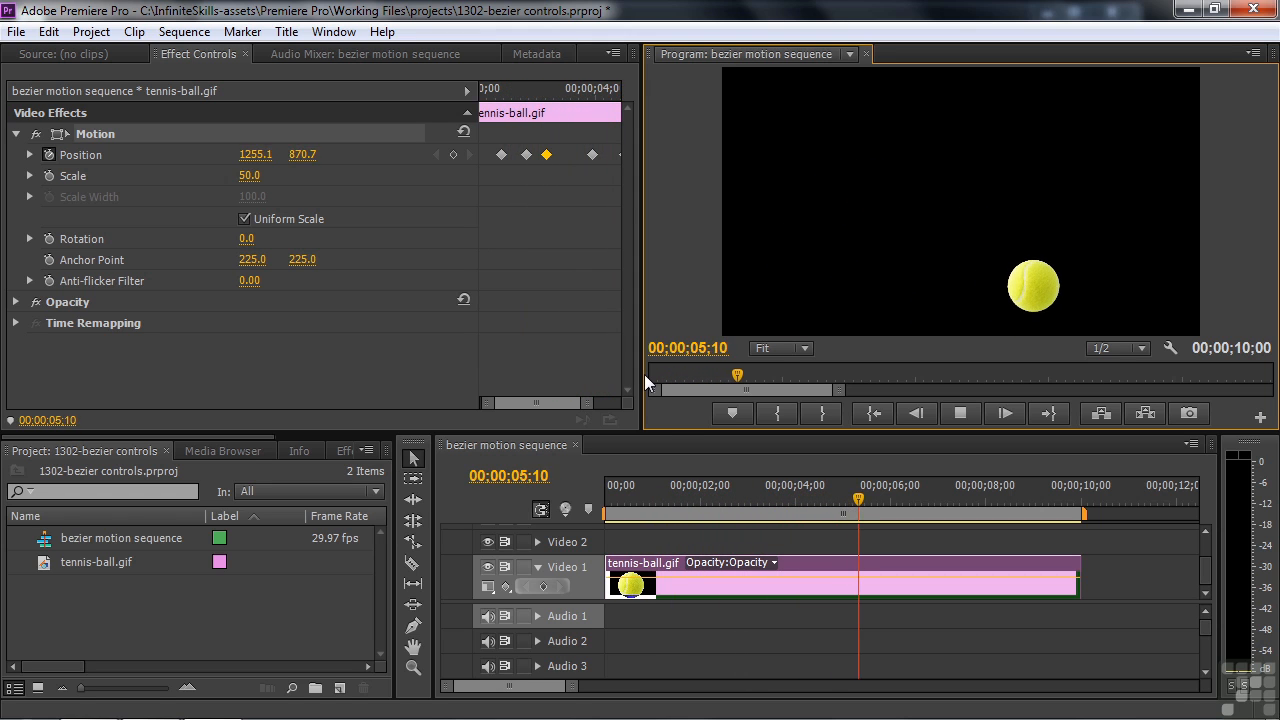
{"action": "key", "text": "space"}
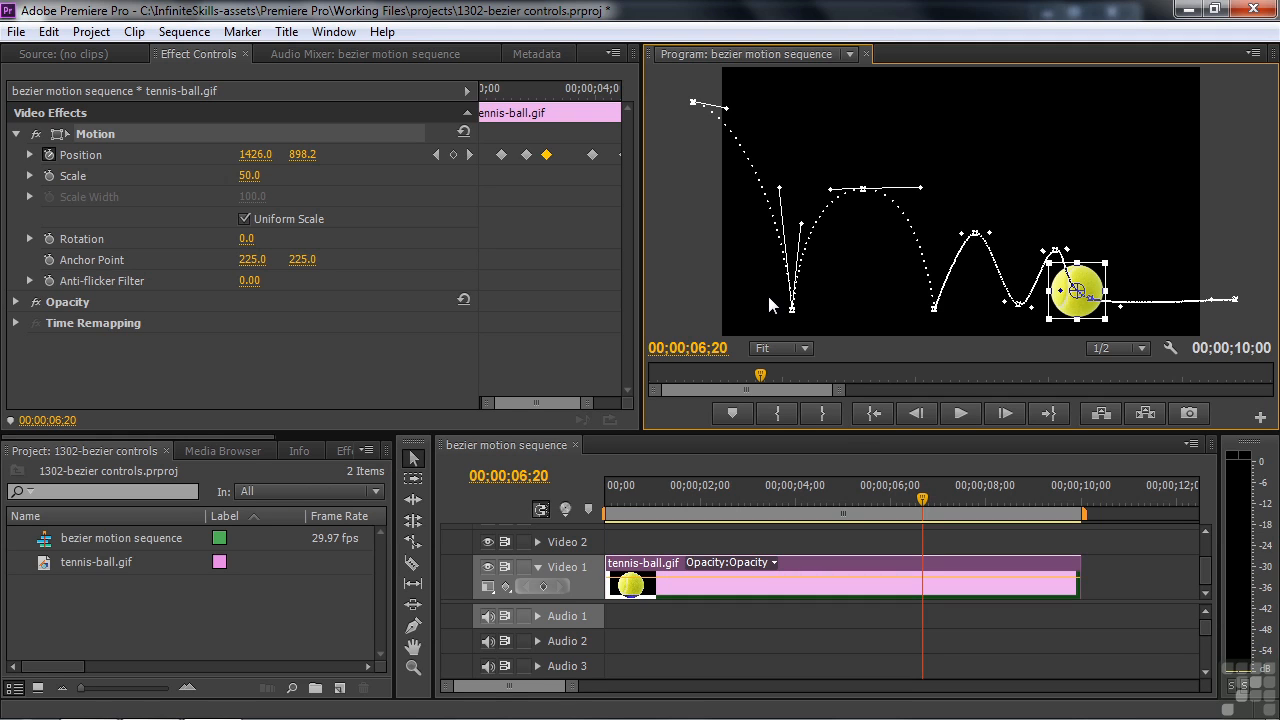
{"action": "left_click_drag", "start_coordinate": [922, 499], "coordinate": [655, 540]}
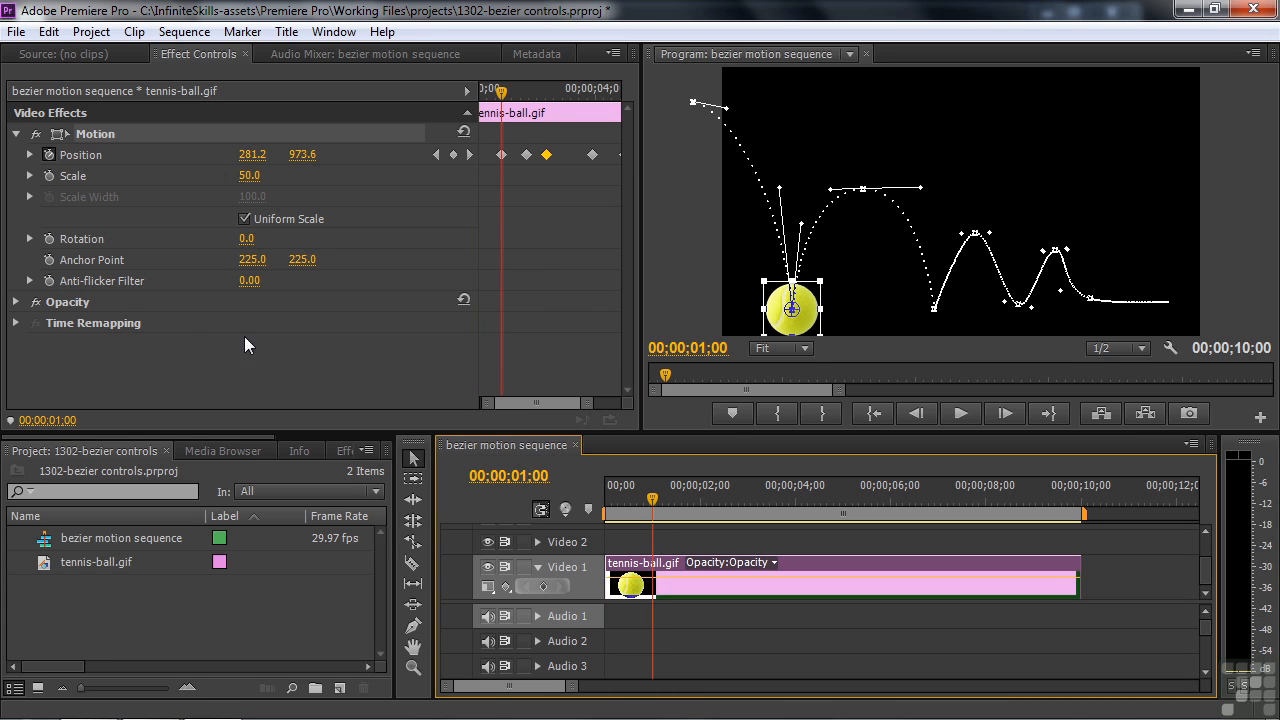
Start Rotation keyframing at 0 and set one full turn (1x) at 00;00;02;14
{"action": "left_click", "coordinate": [48, 239]}
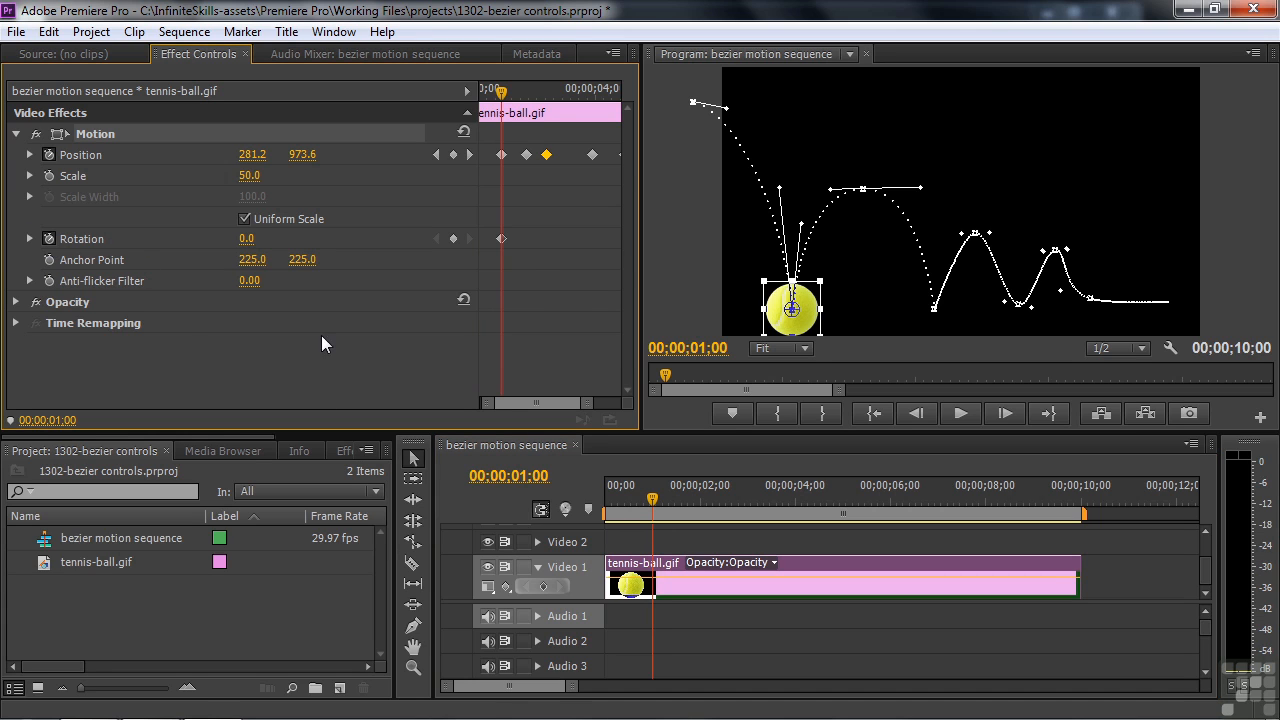
{"action": "left_click_drag", "start_coordinate": [664, 377], "coordinate": [690, 382]}
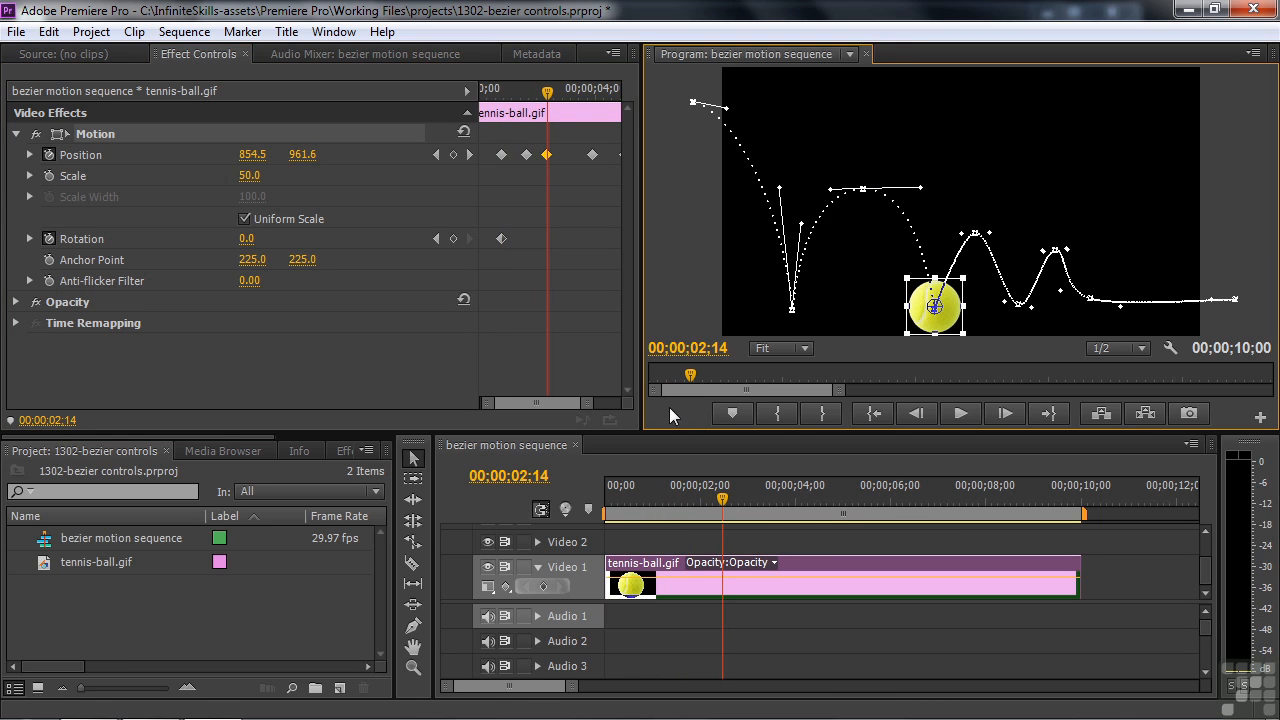
{"action": "left_click", "coordinate": [246, 239]}
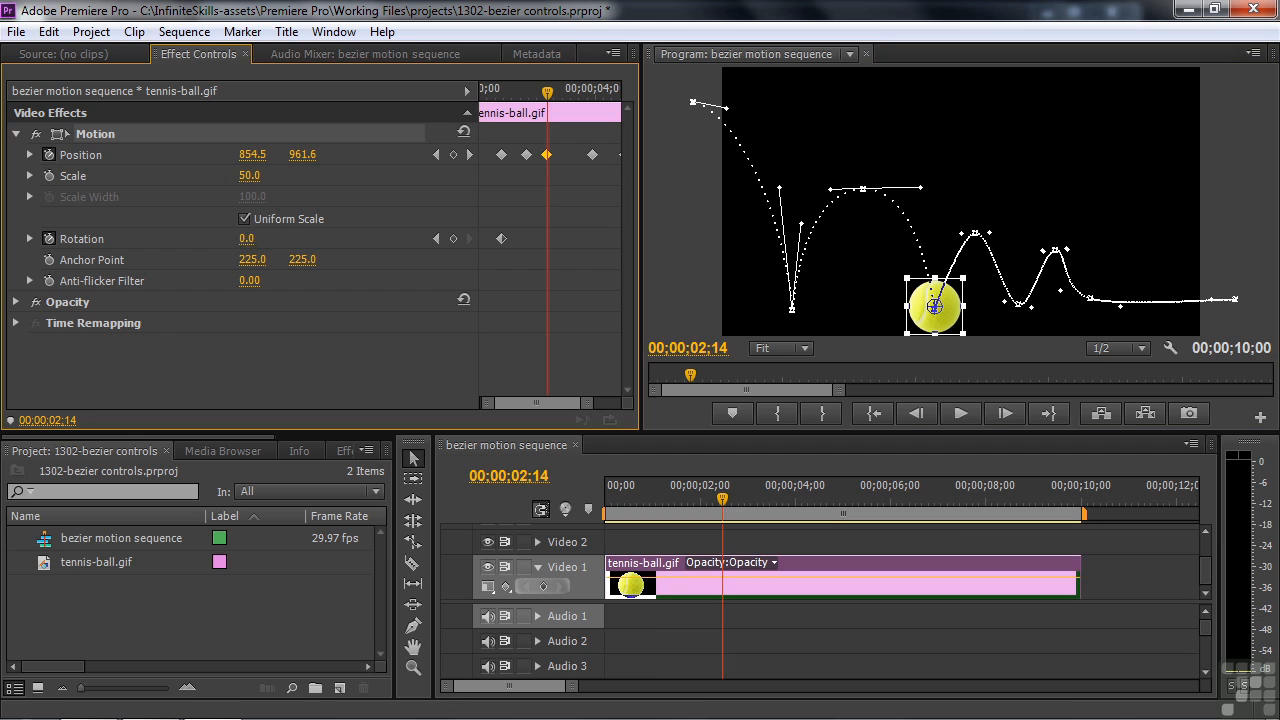
{"action": "type", "text": "1x"}
{"action": "key", "text": "Return"}
Set Rotation to two full turns (2x) at a later point in the animation
{"action": "left_click_drag", "start_coordinate": [698, 372], "coordinate": [731, 380]}
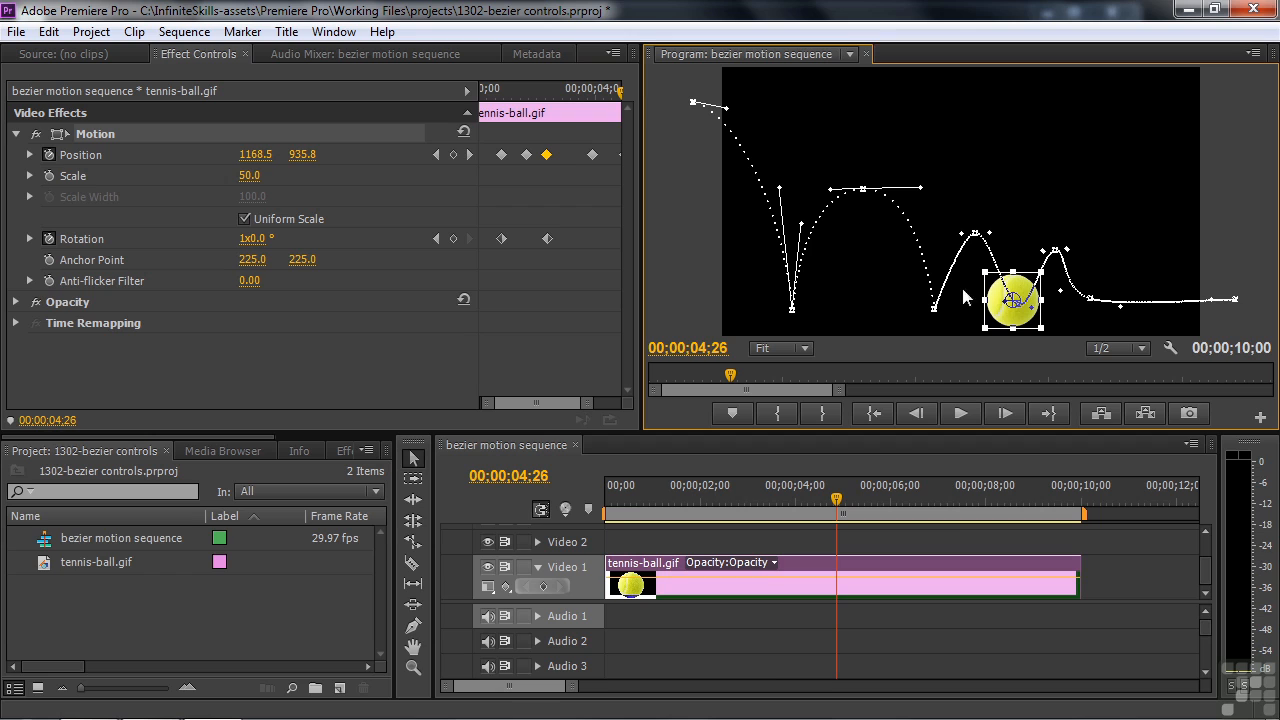
{"action": "left_click", "coordinate": [243, 241]}
{"action": "type", "text": "2x"}
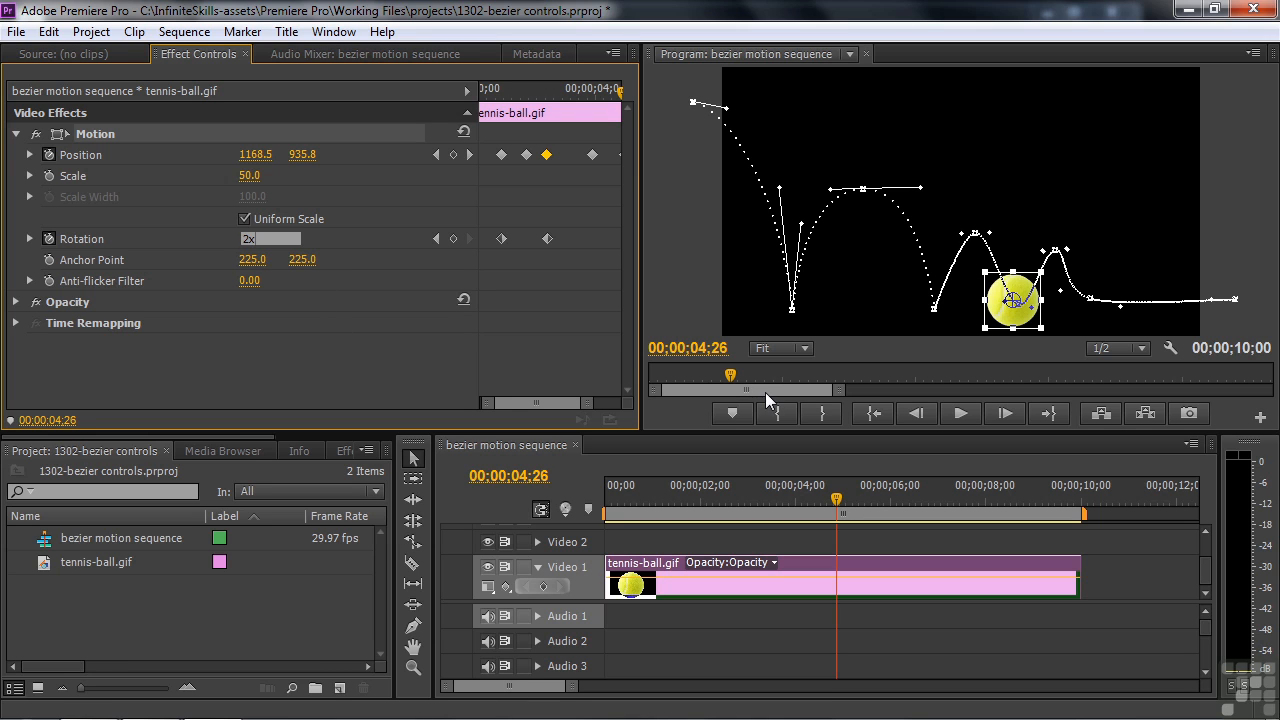
{"action": "key", "text": "Return"}
Enter 3 for Rotation at a later point, then advance to the 00;00;06;25 Position keyframe
{"action": "left_click_drag", "start_coordinate": [836, 508], "coordinate": [840, 535]}
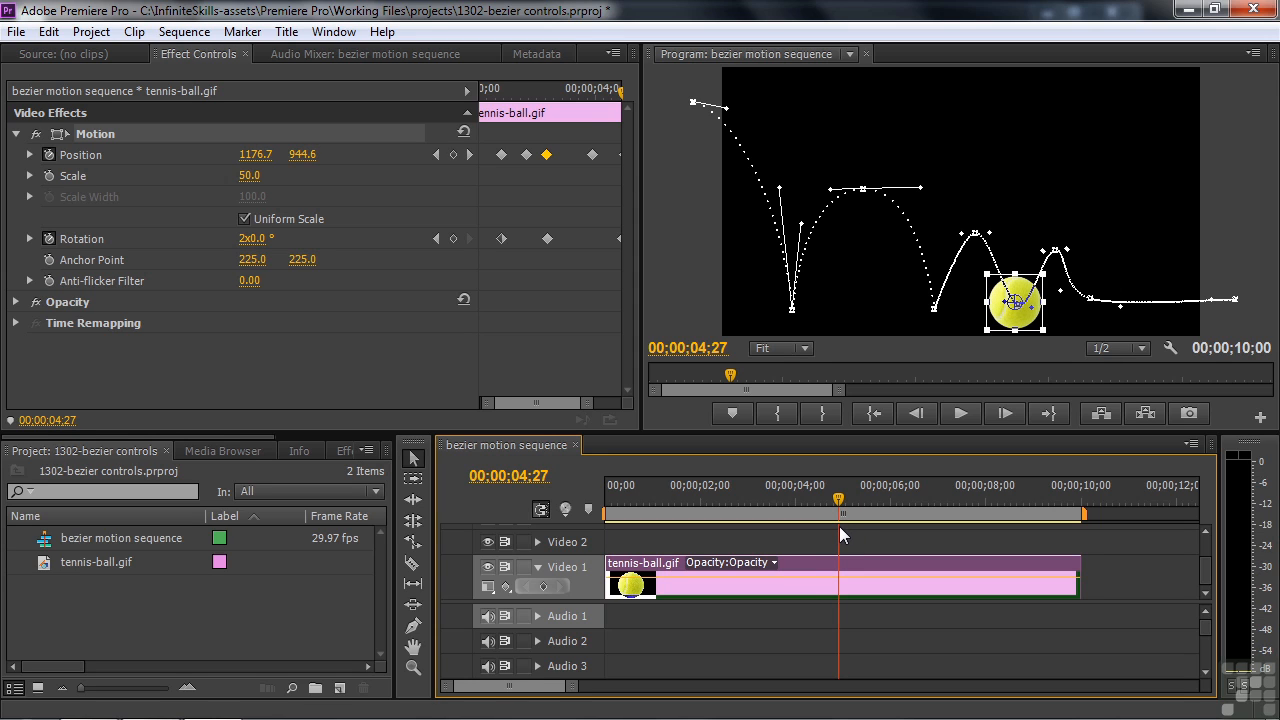
{"action": "left_click", "coordinate": [256, 238]}
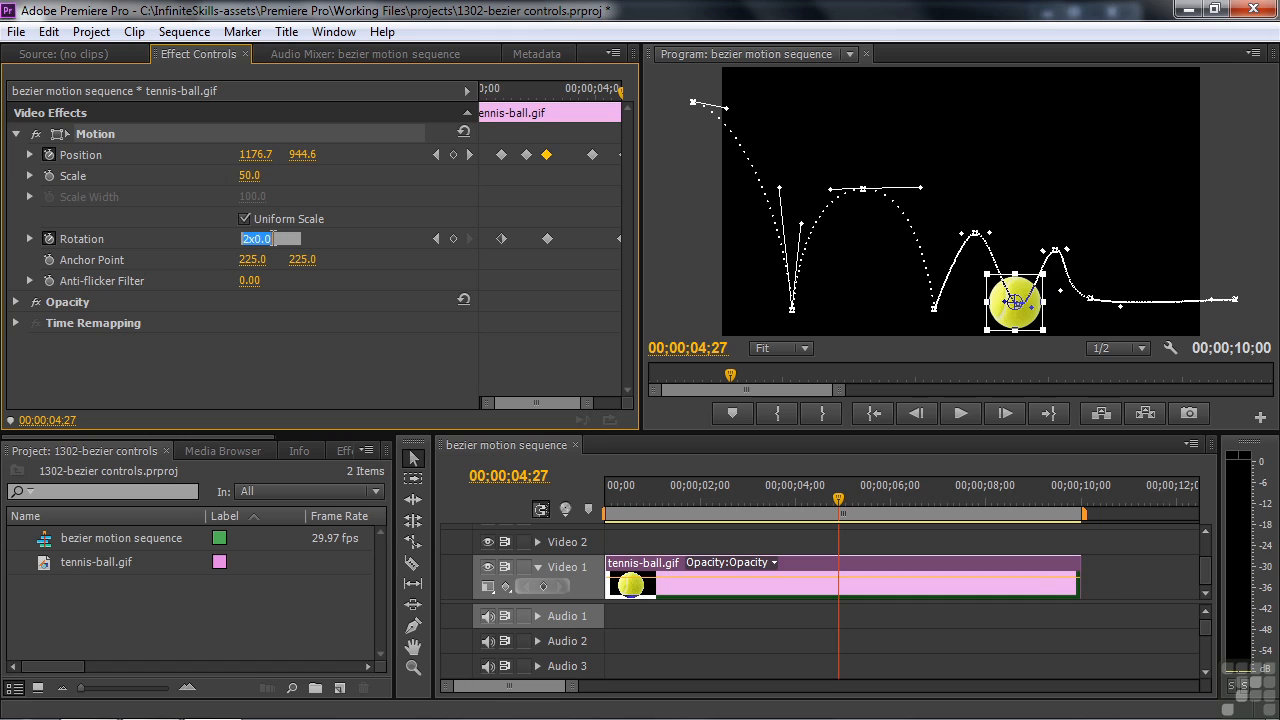
{"action": "type", "text": "3x"}
{"action": "left_click_drag", "start_coordinate": [840, 503], "coordinate": [846, 503]}
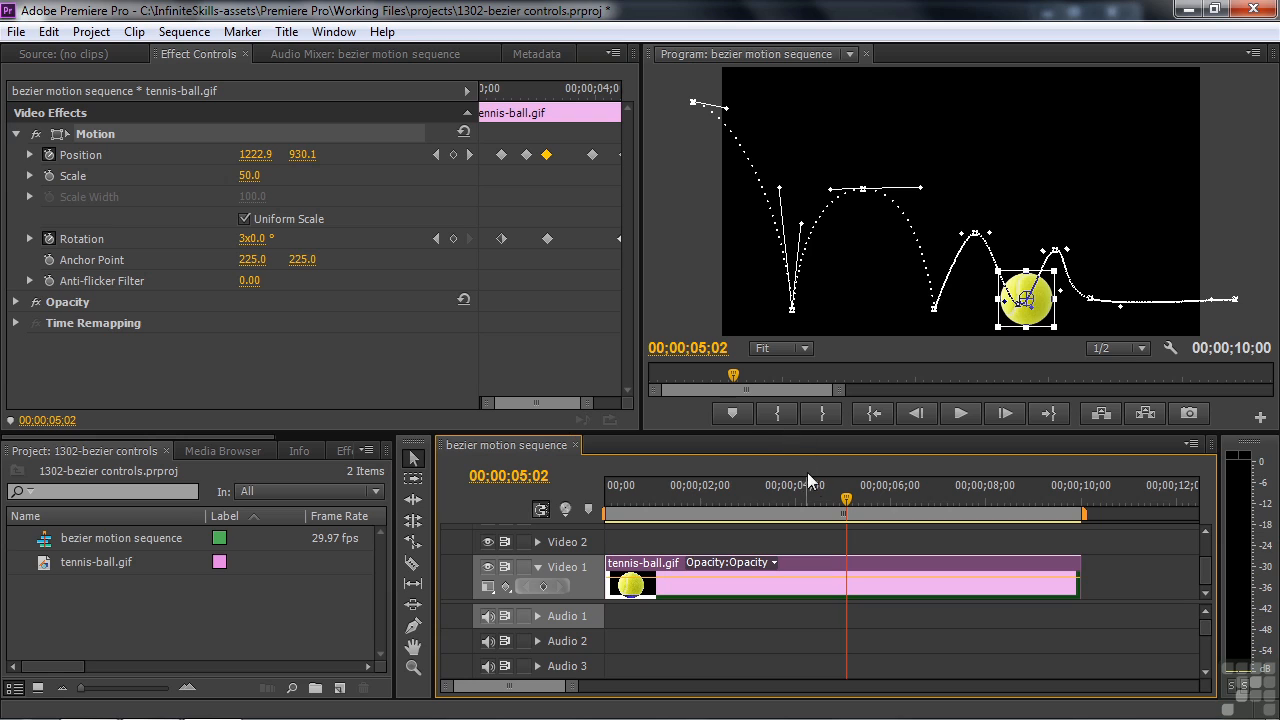
{"action": "left_click_drag", "start_coordinate": [594, 403], "coordinate": [608, 410]}
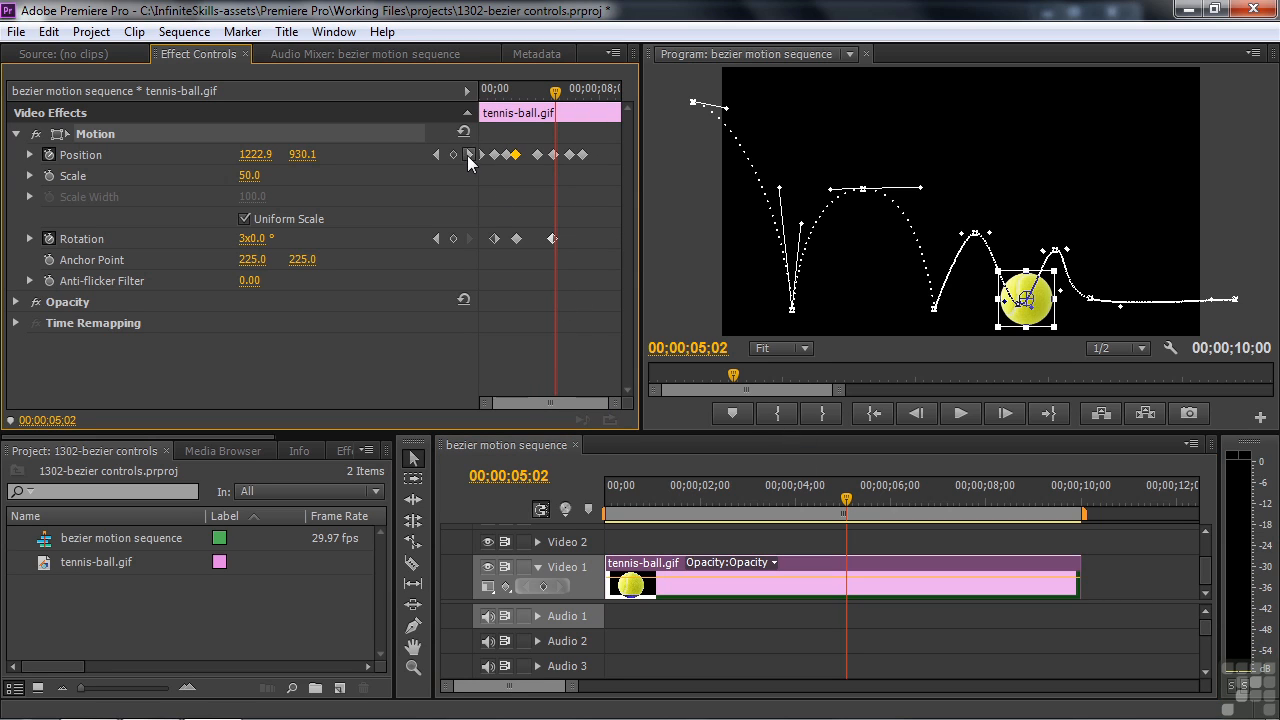
{"action": "left_click", "coordinate": [469, 154]}
{"action": "left_click", "coordinate": [469, 154]}
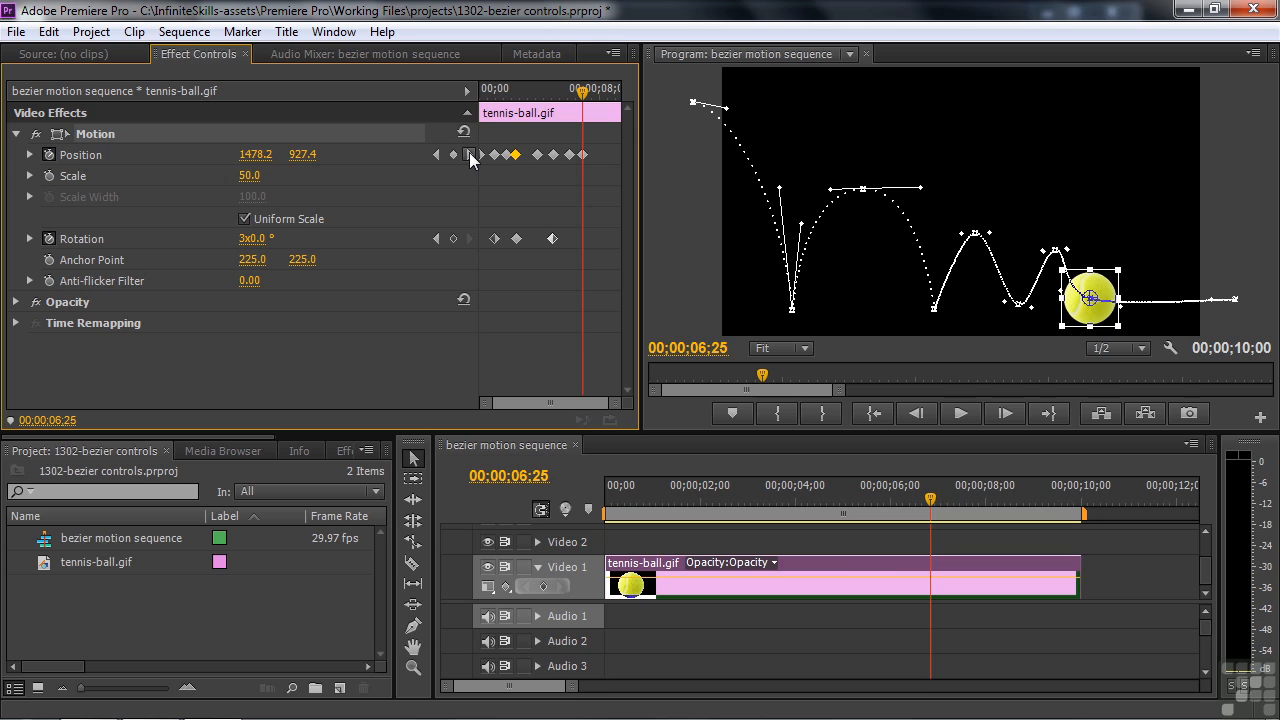
Set Rotation to 6x at 00;00;06;25 and to 8x at the last keyframe, 00;00;09;26
{"action": "left_click", "coordinate": [268, 238]}
{"action": "type", "text": "6x"}
{"action": "key", "text": "Return"}
{"action": "left_click", "coordinate": [470, 155]}
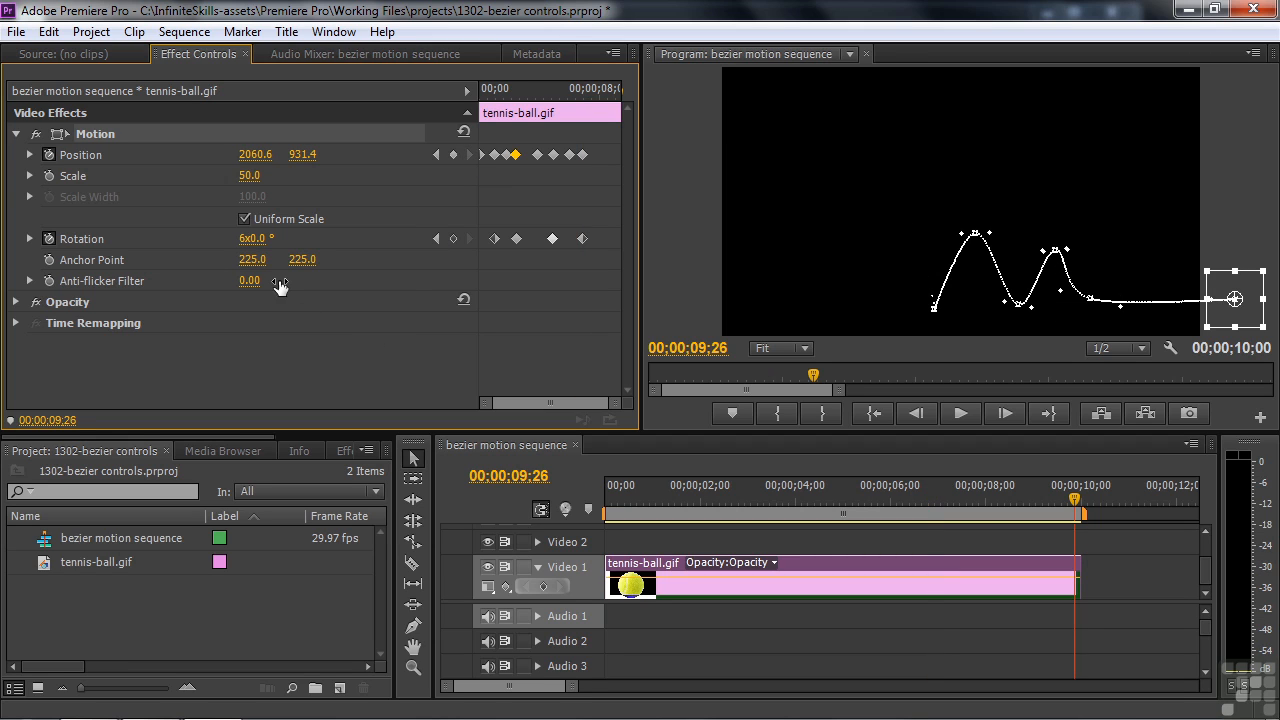
{"action": "left_click", "coordinate": [252, 239]}
{"action": "type", "text": "8x"}
{"action": "key", "text": "Return"}
Play the bouncing, eight-turn spinning ball from an earlier point, then scrub back near the start
{"action": "left_click_drag", "start_coordinate": [1075, 497], "coordinate": [558, 544]}
{"action": "key", "text": "space"}
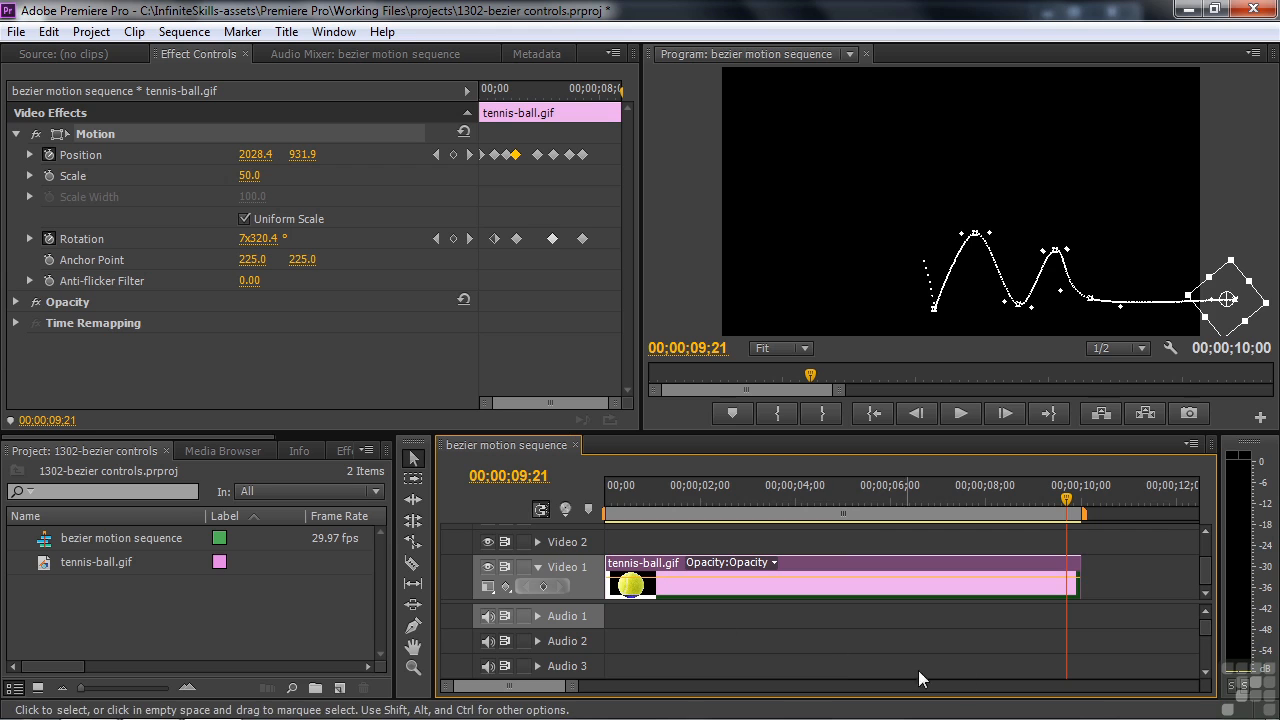
{"action": "left_click_drag", "start_coordinate": [1074, 508], "coordinate": [632, 532]}
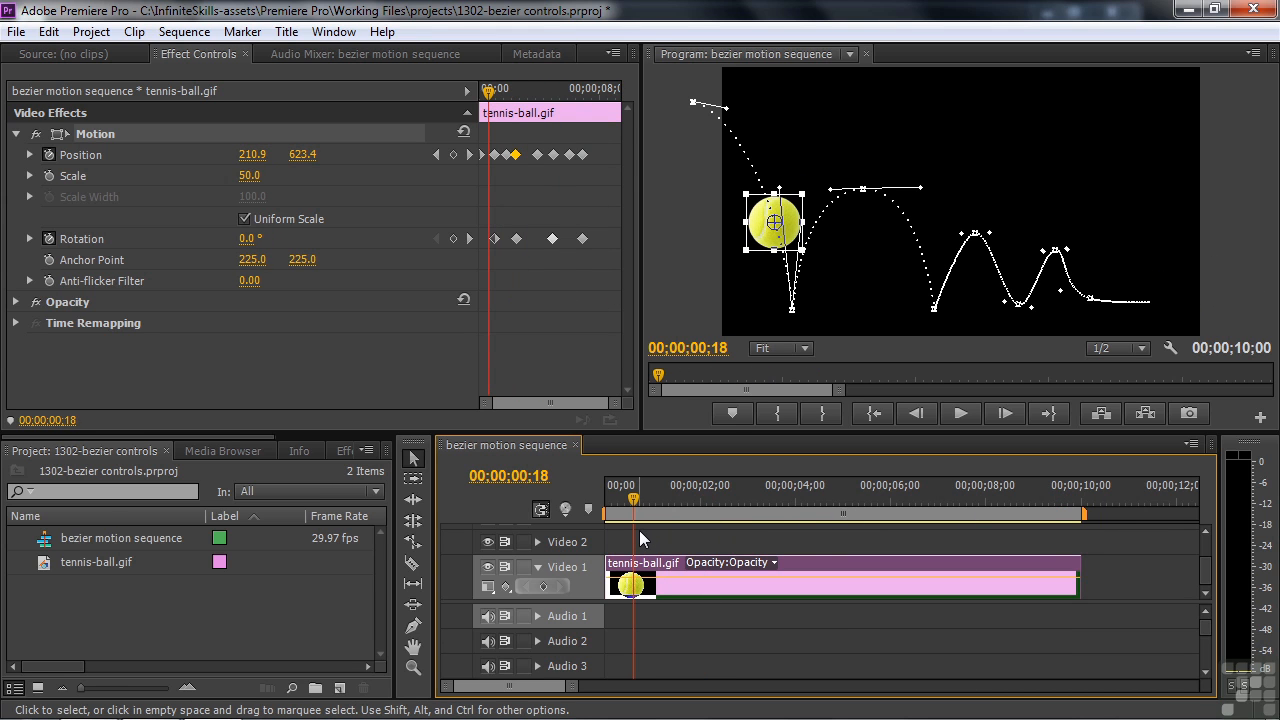